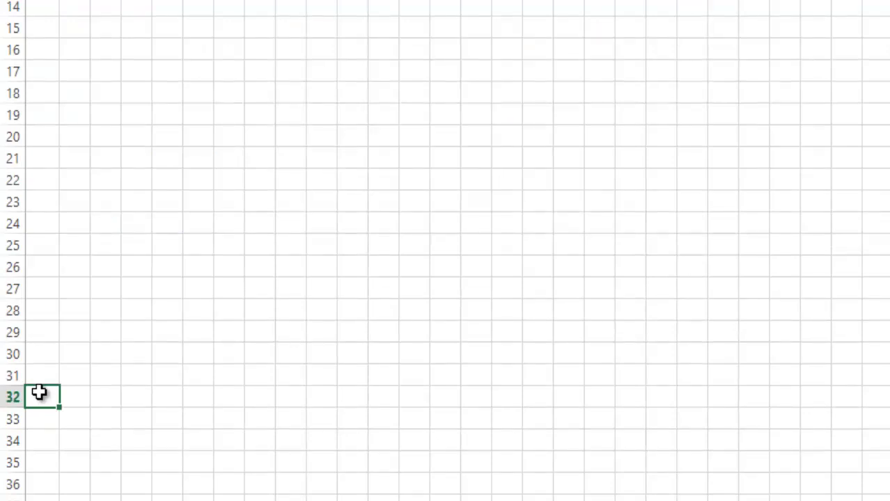
Enter =SI.ERROR(CODIGO(A5);0) in A32 so it returns 69, the code for E.
double_click(38, 394)
text(=)
text(si.)
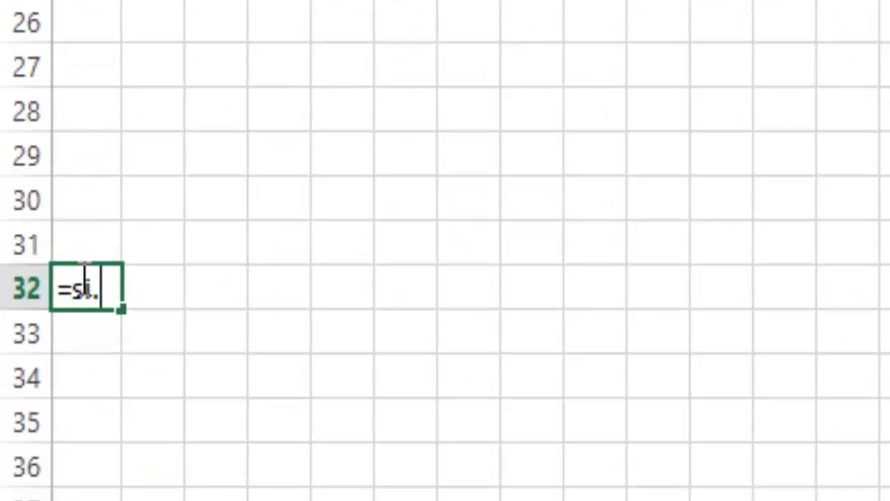
key(Tab)
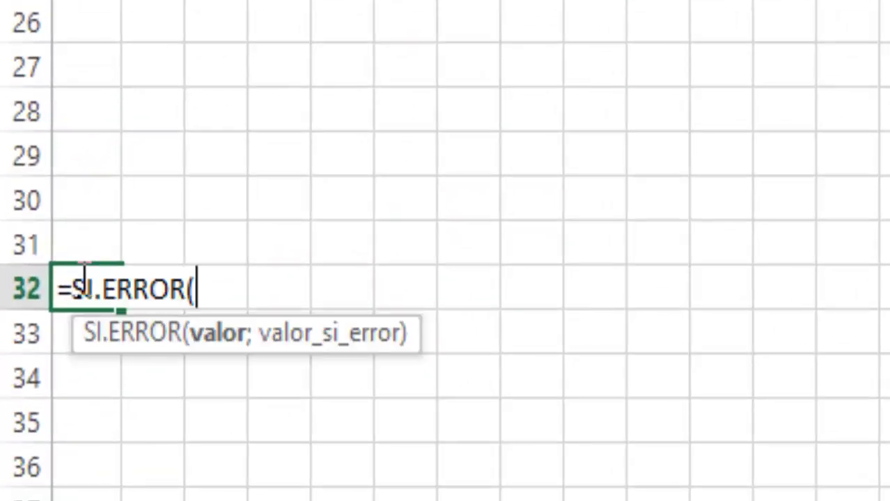
text(c)
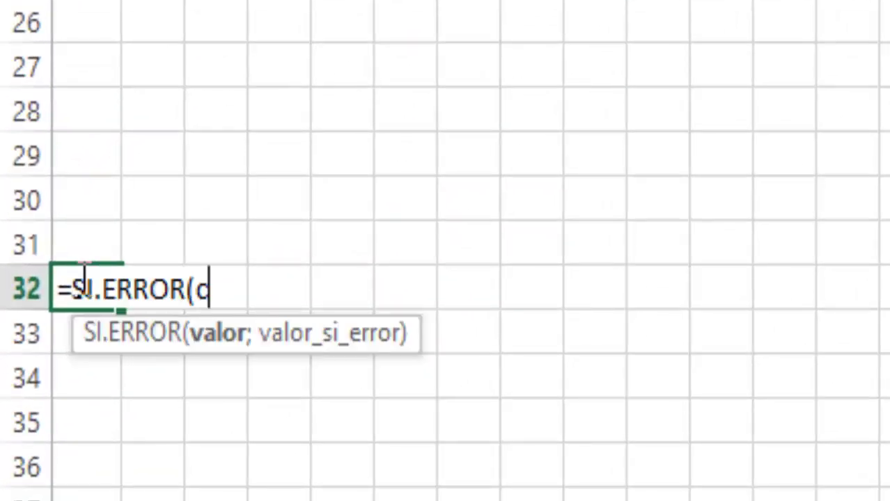
text(od)
key(Tab)
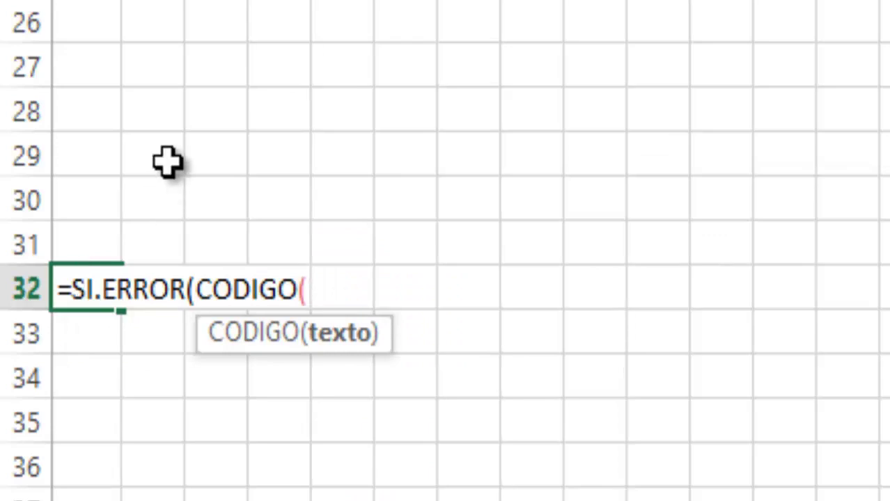
key(Escape)
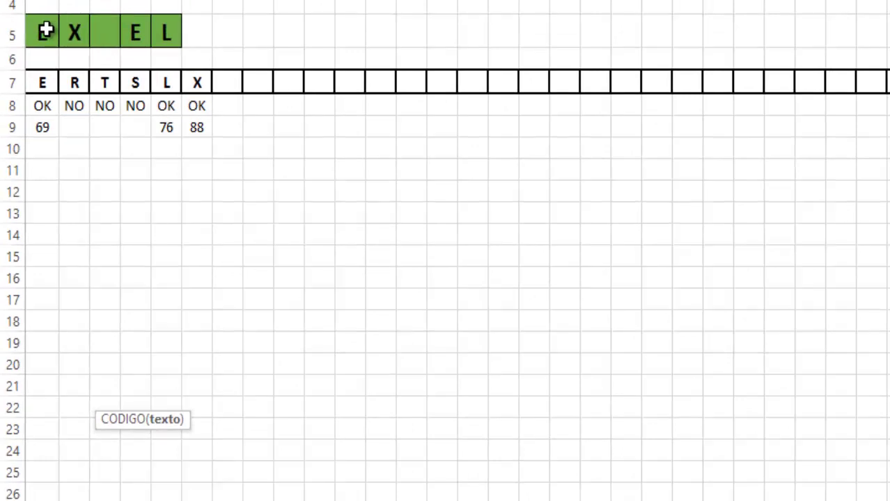
key(ctrl+c)
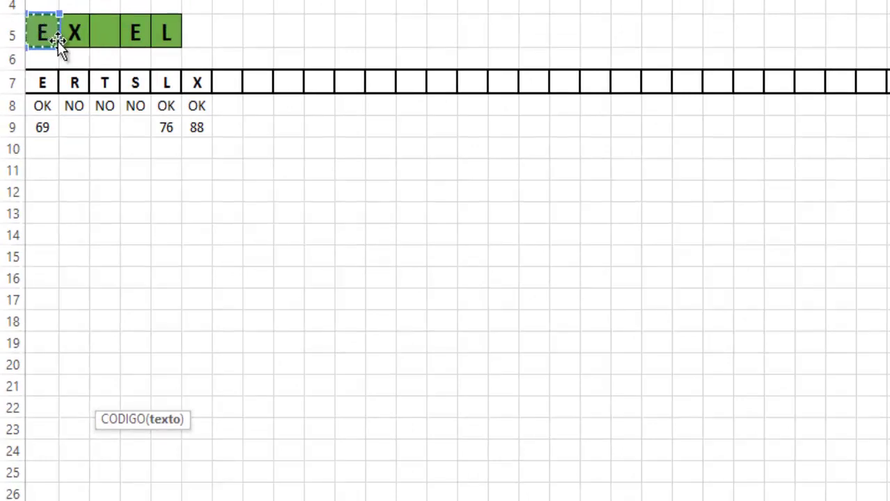
key(Escape)
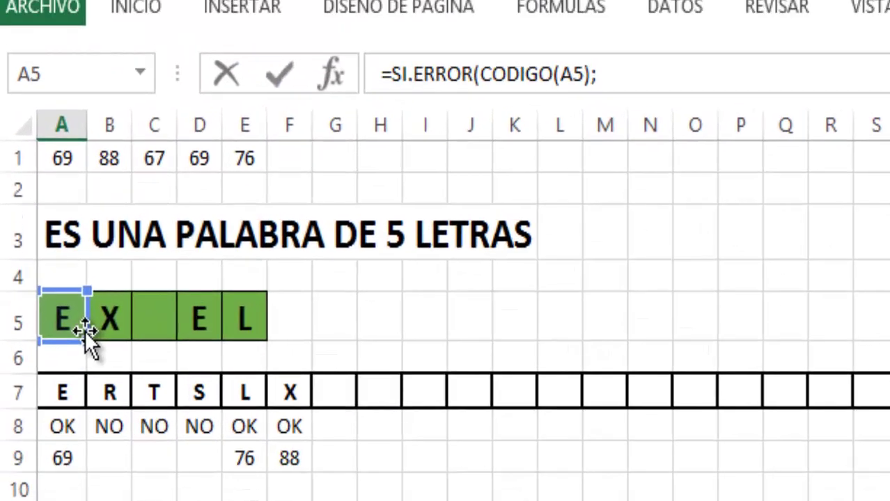
text(0)
text())
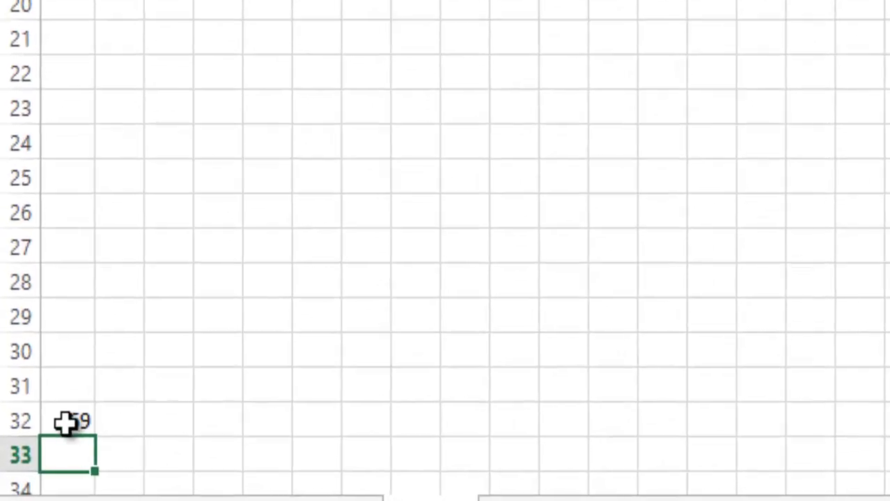
Center A32 and fill its code formula across row 32 through column AC.
click(65, 423)
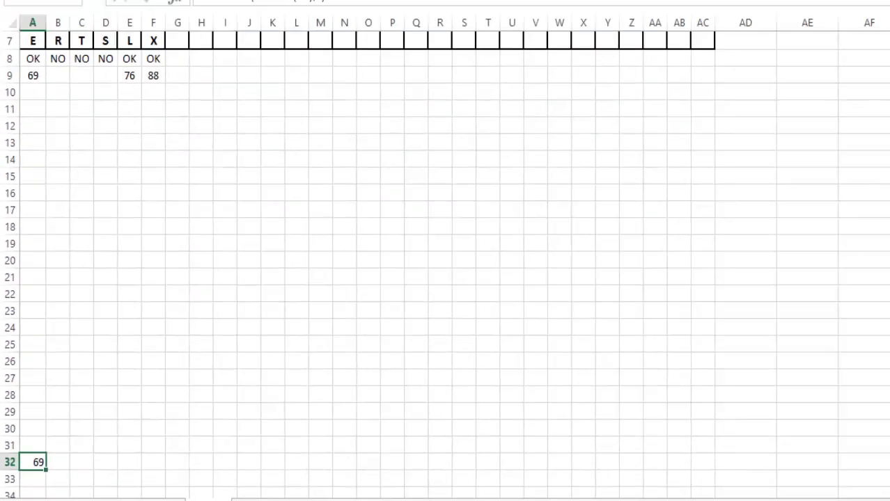
click(256, 24)
drag(46, 471, 708, 477)
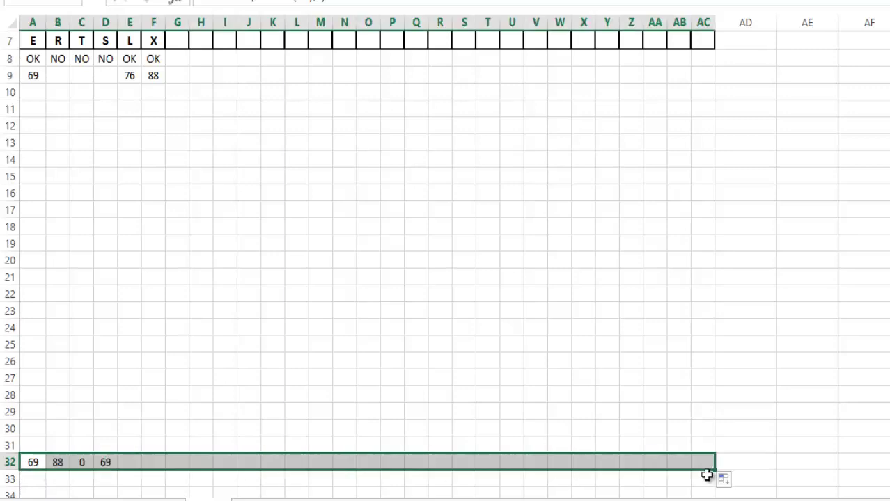
click(36, 444)
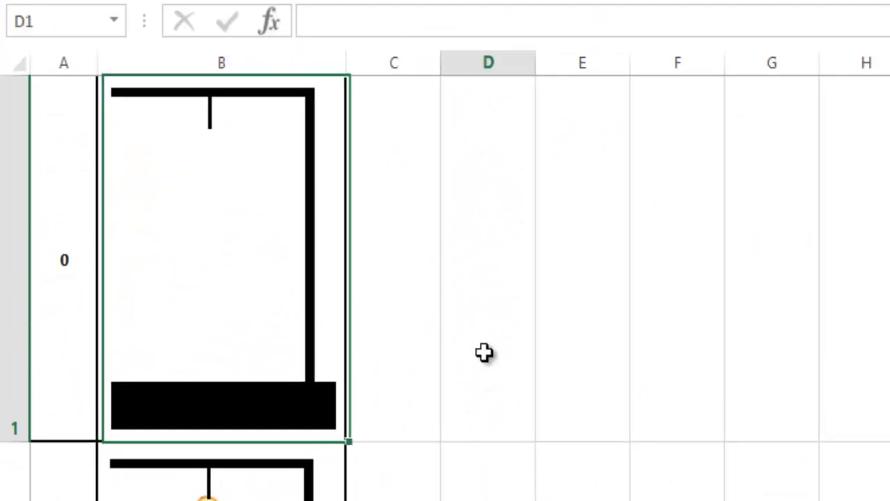
Review the named hangman pictures nada through pie and their stage numbers, back to 0.
key(Left)
key(Left)
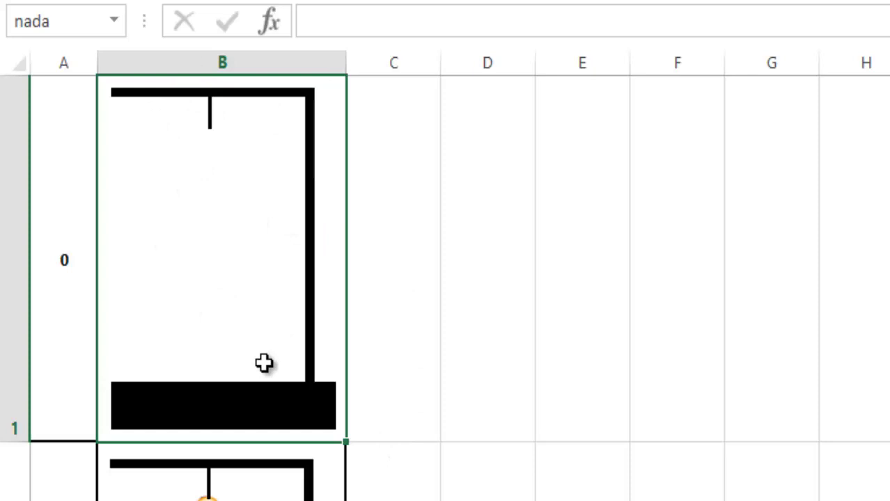
key(Down)
key(Down)
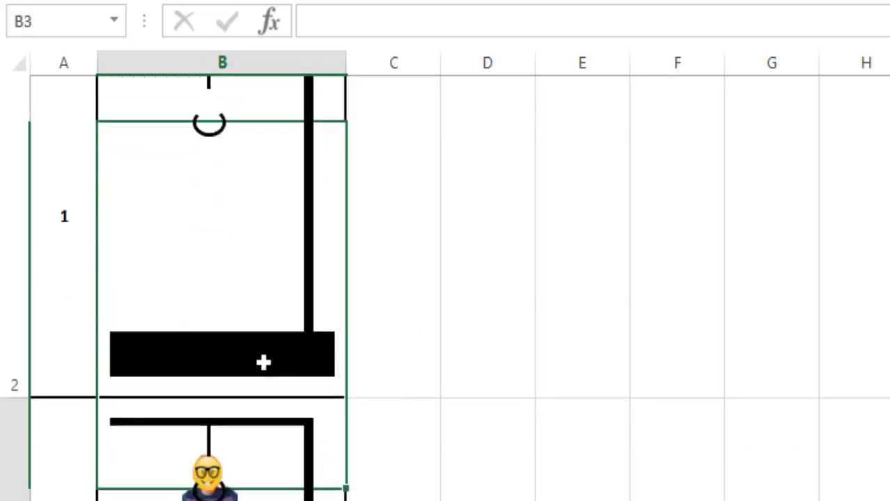
key(Down)
key(Down)
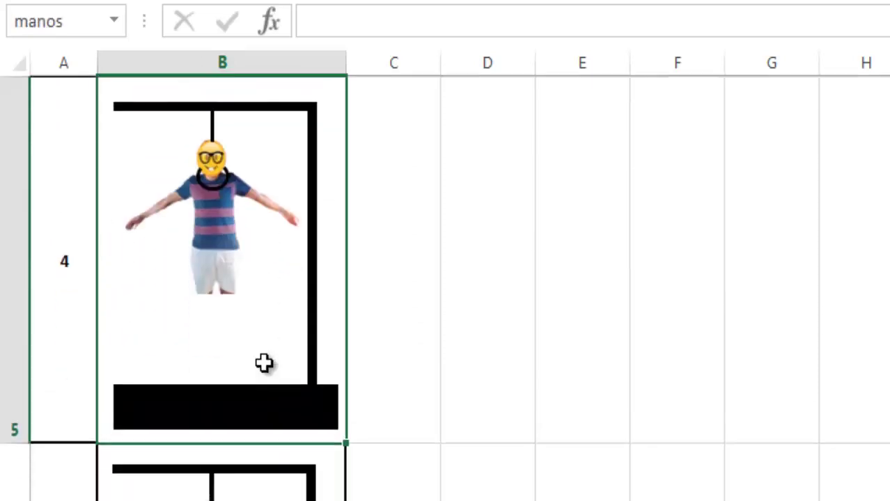
key(Down)
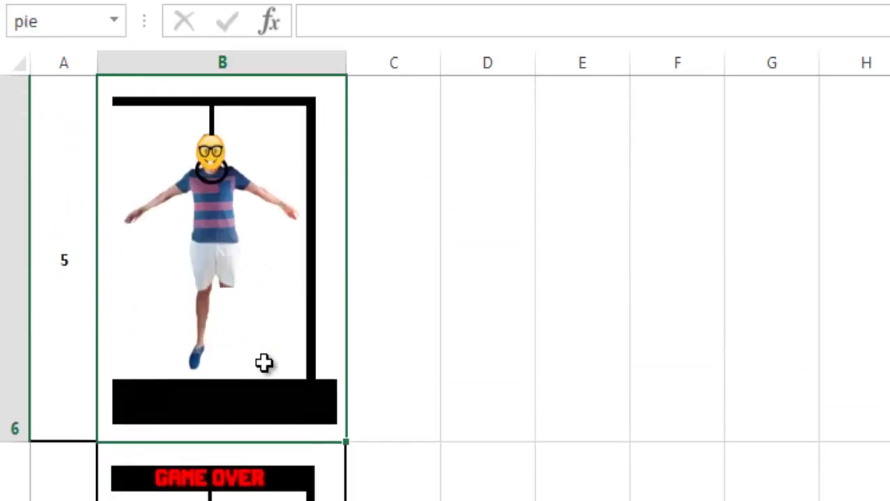
key(Left)
key(Up)
key(Up)
key(Up)
key(Up)
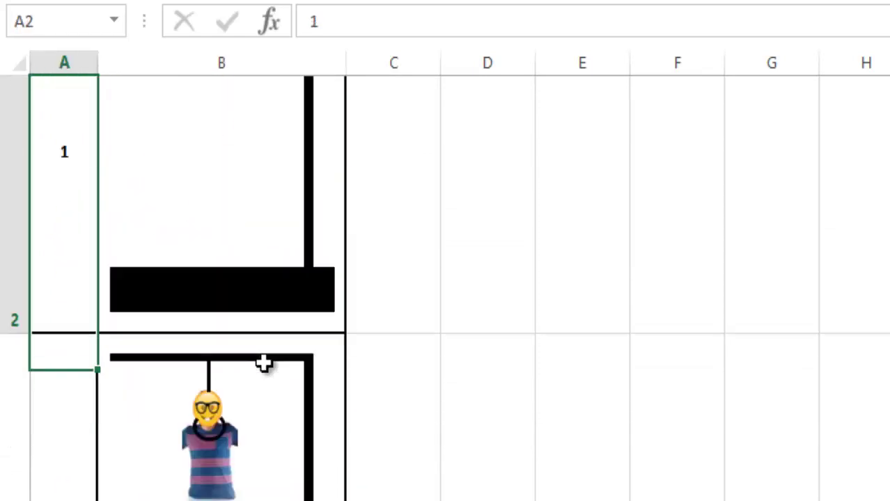
key(Up)
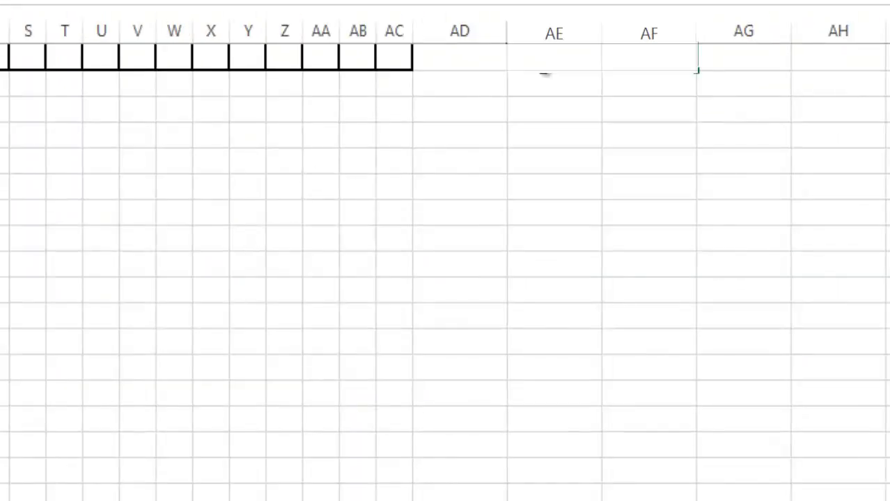
Fill stage numbers 0 through 7 down column AE starting at AE2.
click(545, 78)
text(0)
key(Return)
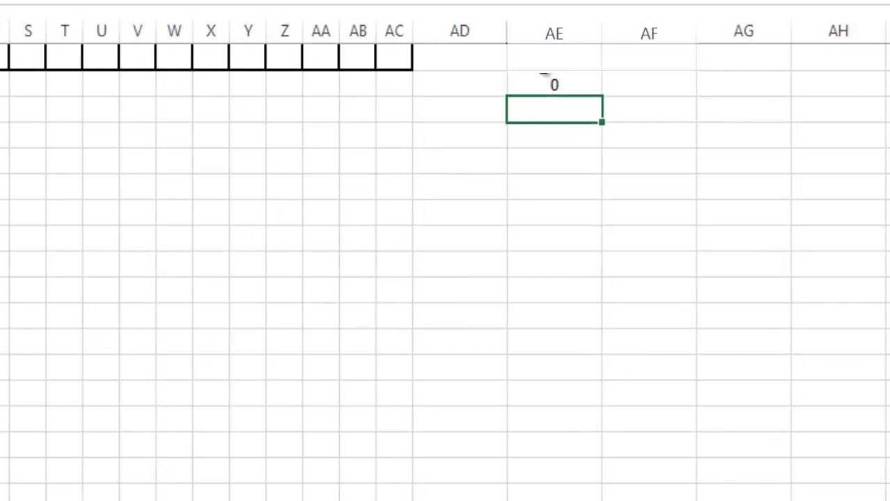
click(558, 83)
drag(602, 97, 600, 268)
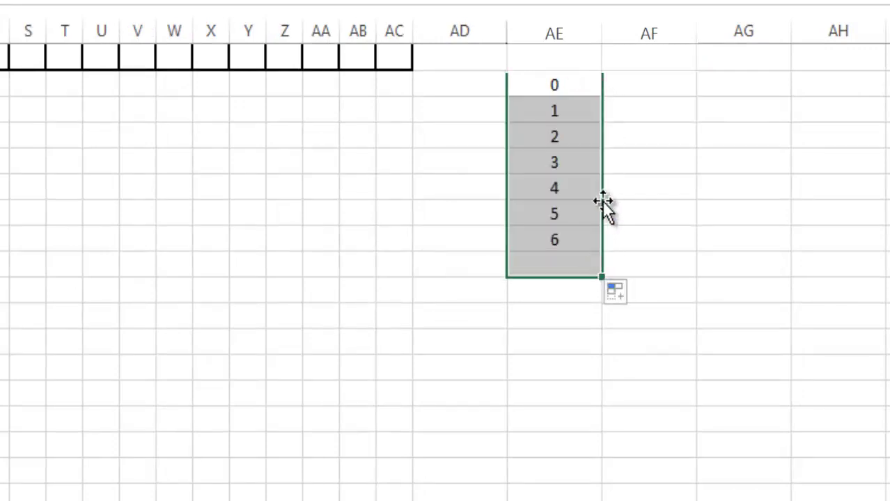
Label stages 0–3 in column AF as nada, cara, cuerpo and mano.
click(634, 83)
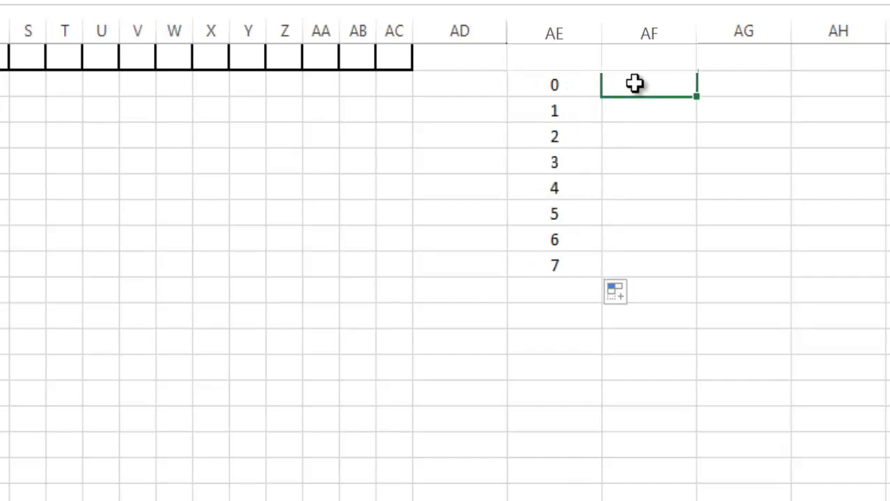
double_click(635, 82)
text(NA)
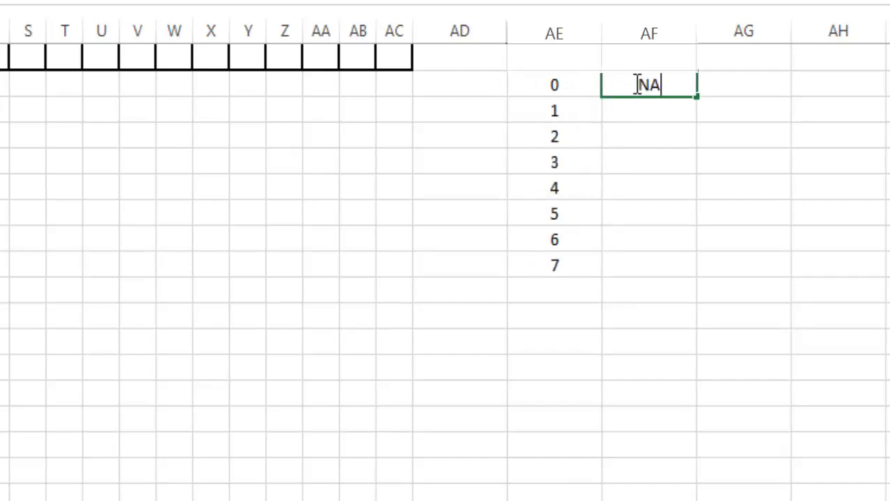
key(BackSpace)
key(BackSpace)
text(nada)
key(Return)
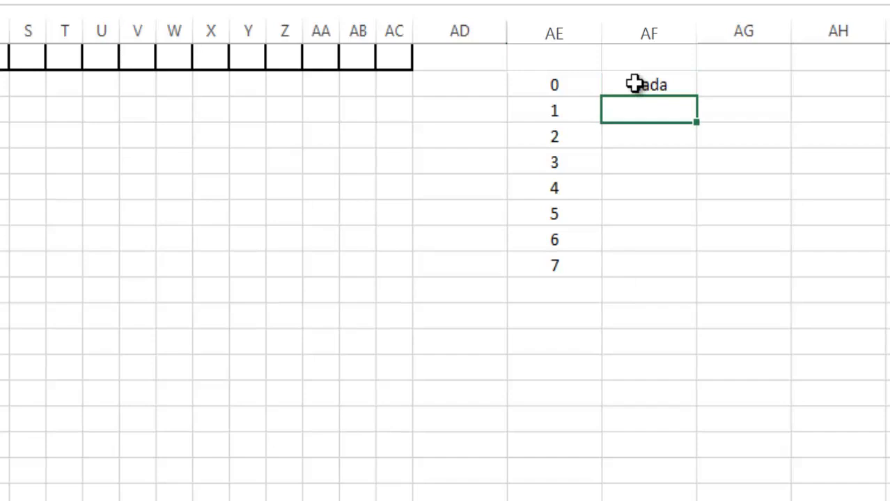
text(cara)
key(Return)
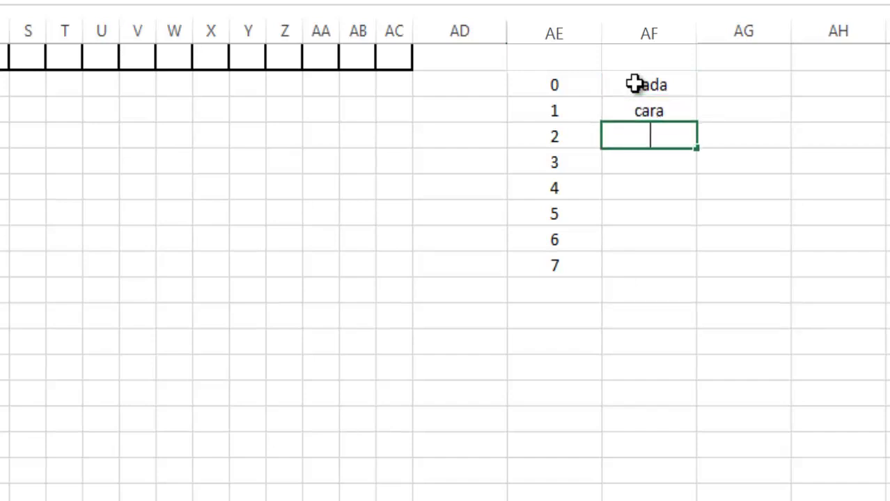
text(cuerpo)
key(Return)
text(mano)
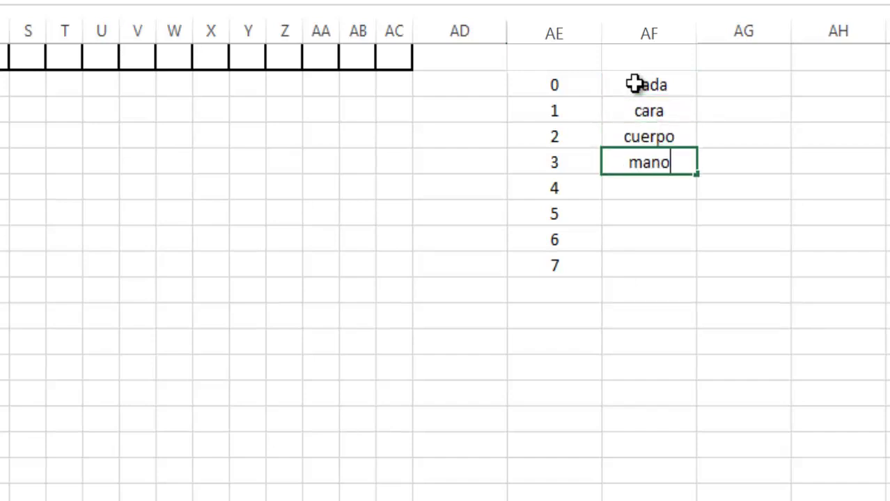
key(Return)
Add manos, pie, pies and gano for stages 4–7, then select the AE–AF table.
text(manos)
key(Return)
text(pi)
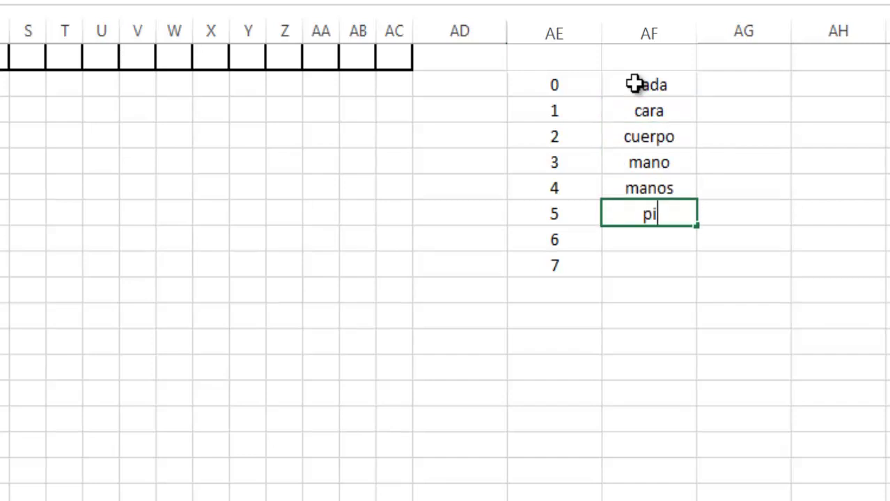
text(e)
key(Return)
text(pies)
key(Return)
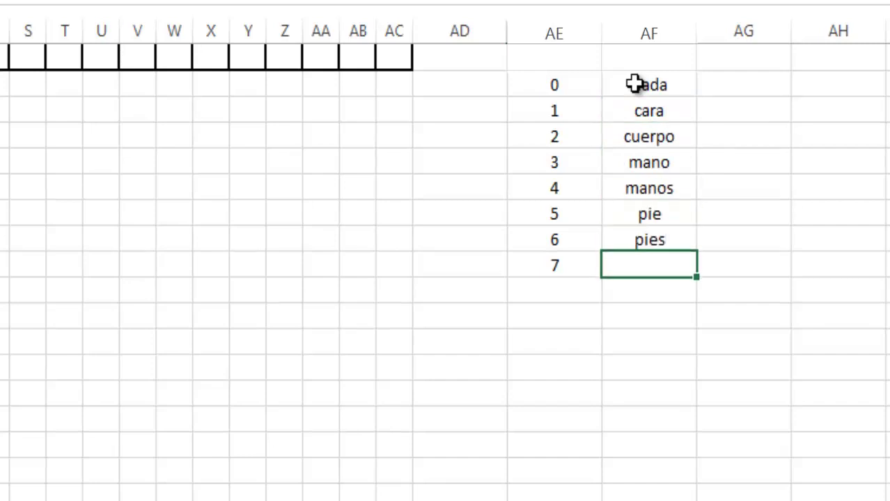
text(gano)
key(Return)
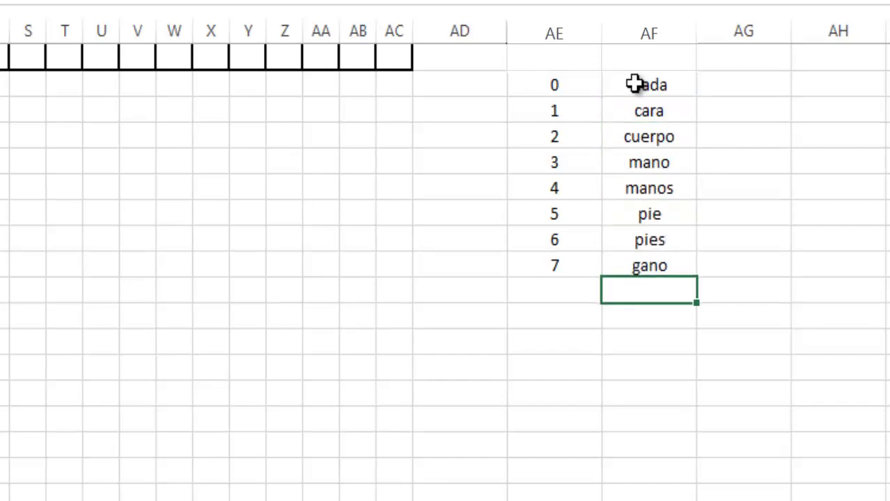
key(Up)
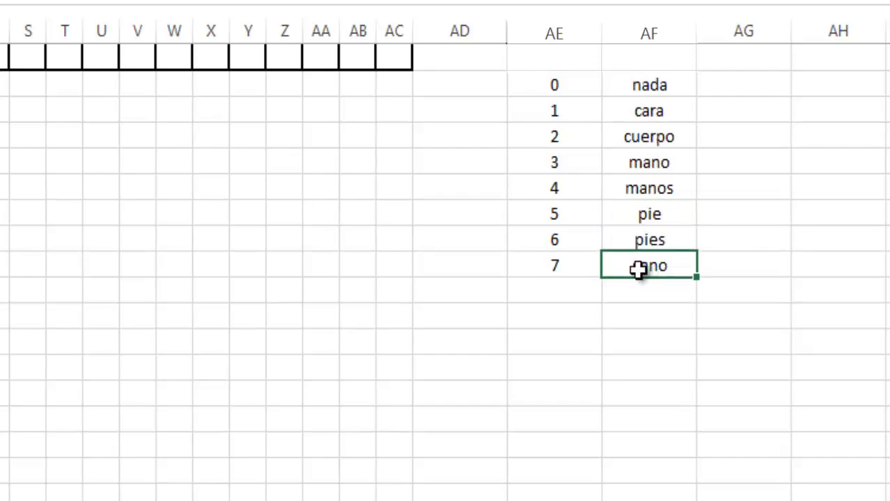
drag(638, 269, 557, 85)
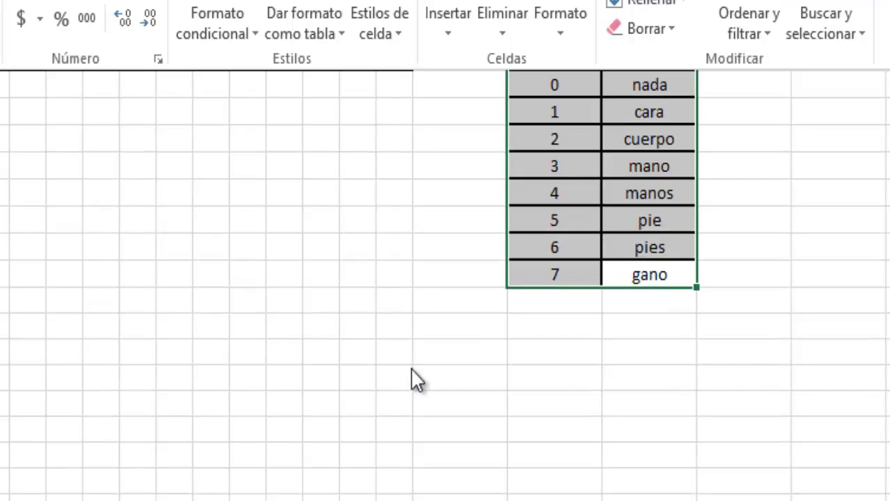
Deselect the bordered stage table and go to the Juego sheet with the guessed letters.
click(355, 248)
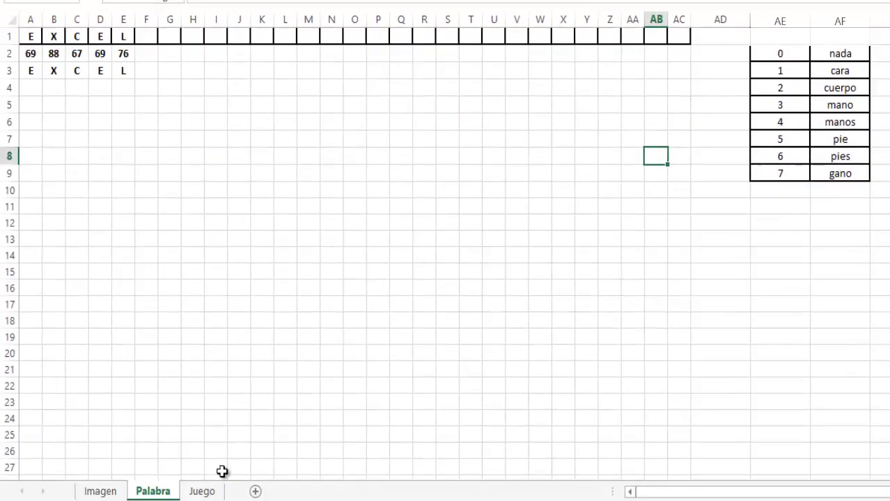
click(209, 491)
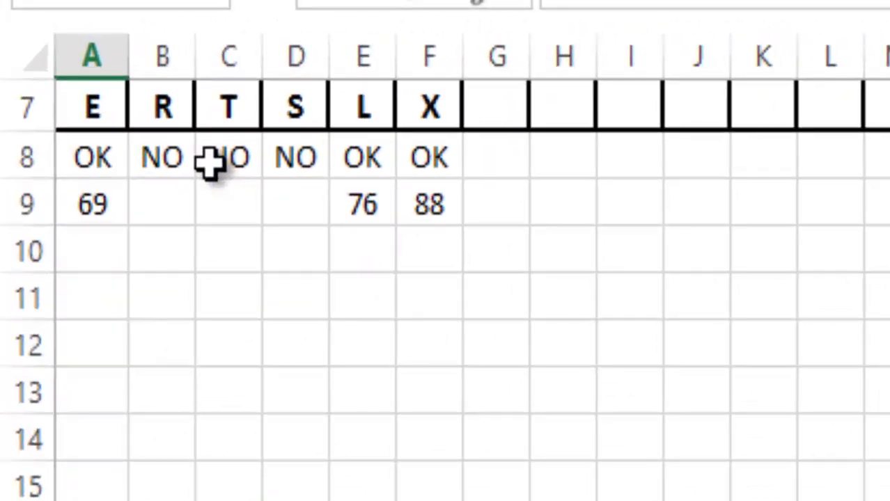
In A11, begin =SI(SUMA(A32:AC32)=SUMA(Palabra!A2:AC2);… comparing guessed codes with the word's codes.
click(114, 296)
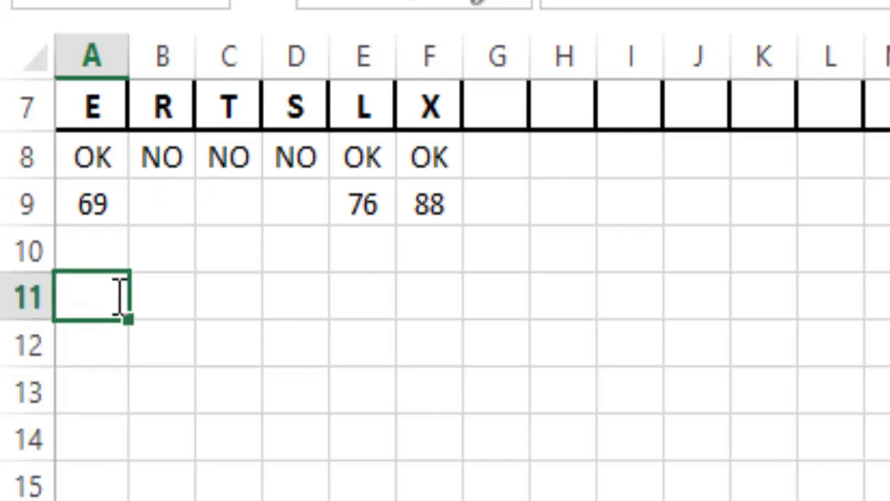
text(=si)
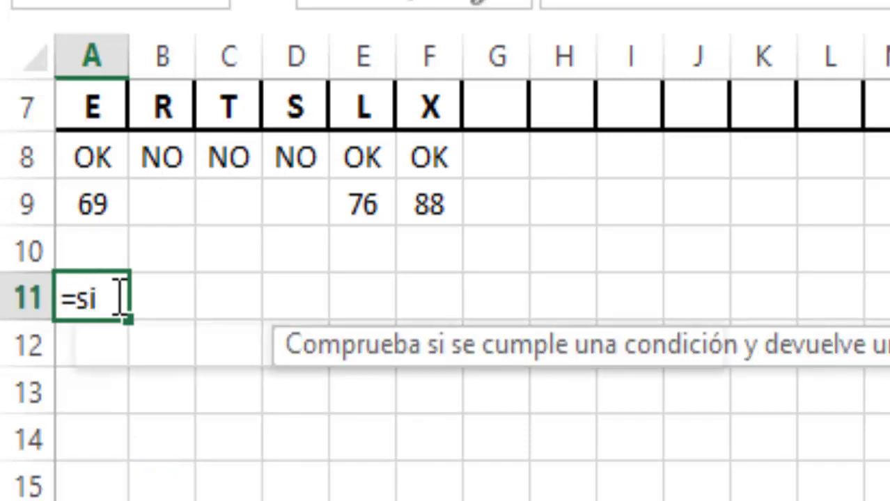
text((s)
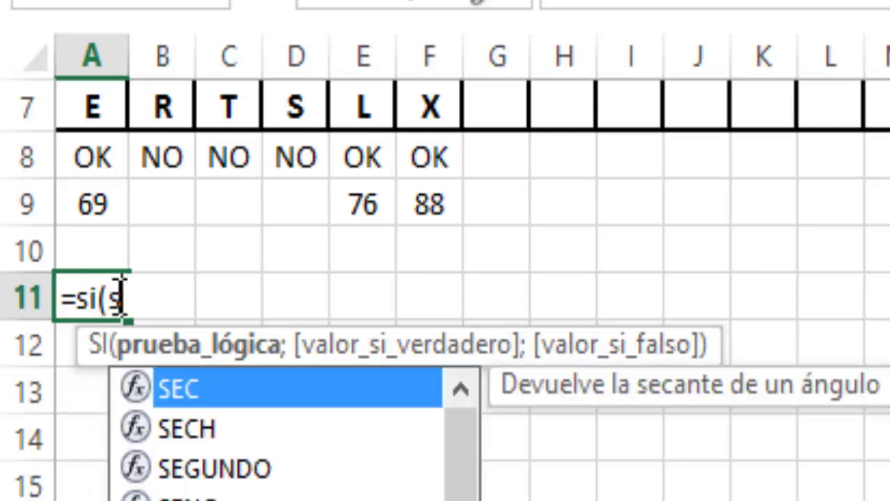
text(uma()
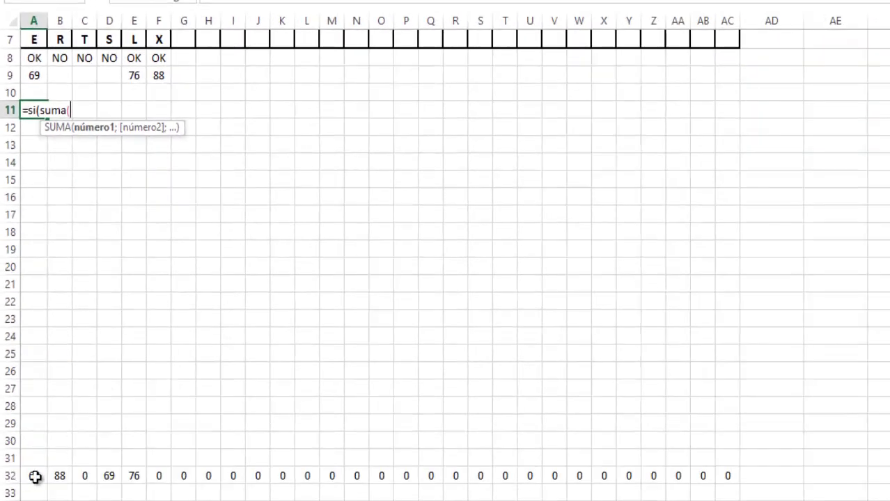
mouse_move(32, 477)
mouse_down()
mouse_move(627, 496)
mouse_move(727, 475)
mouse_up()
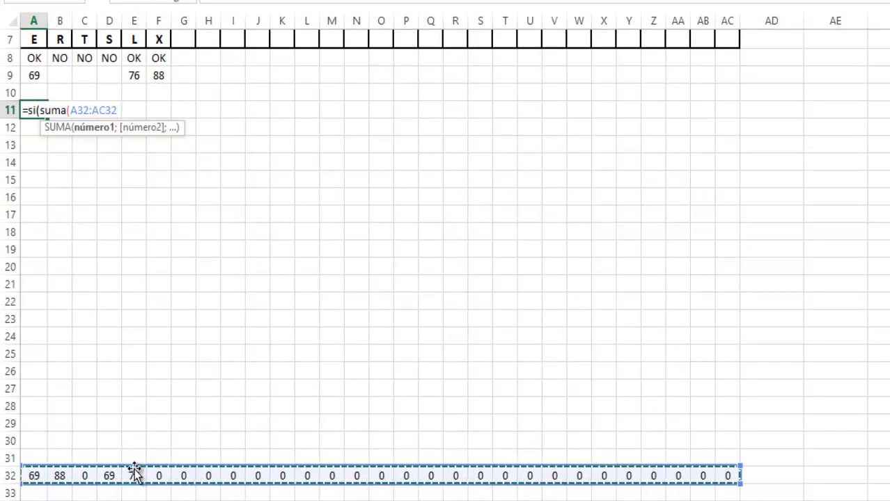
text())
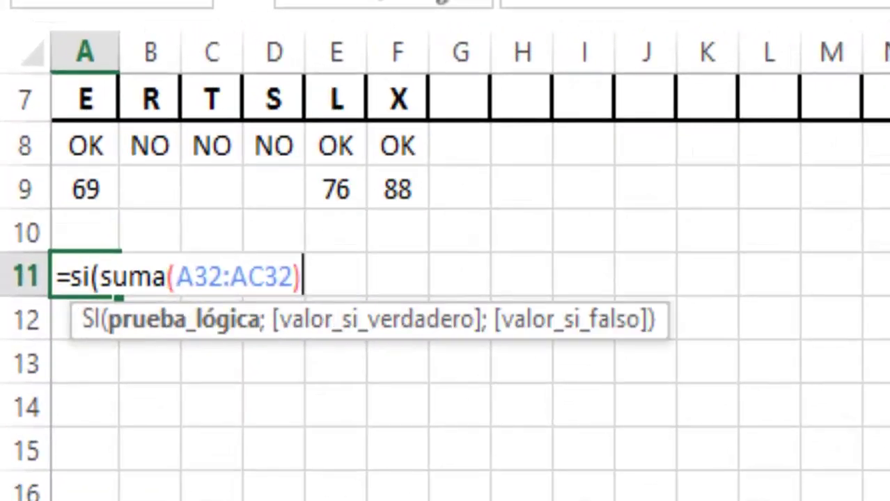
click(697, 3)
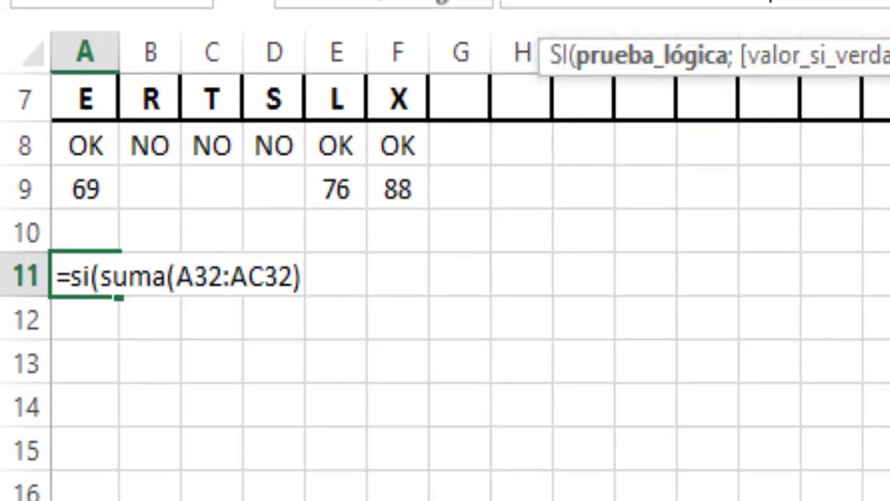
text(=SUMA)
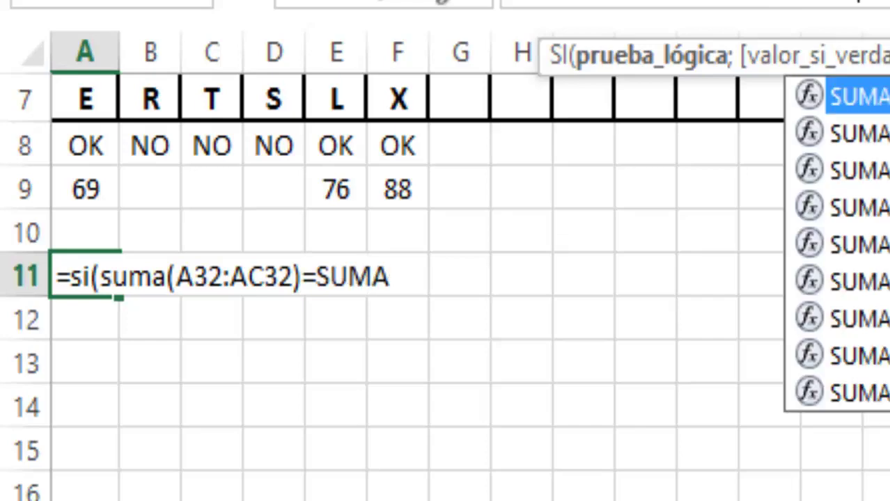
text(()
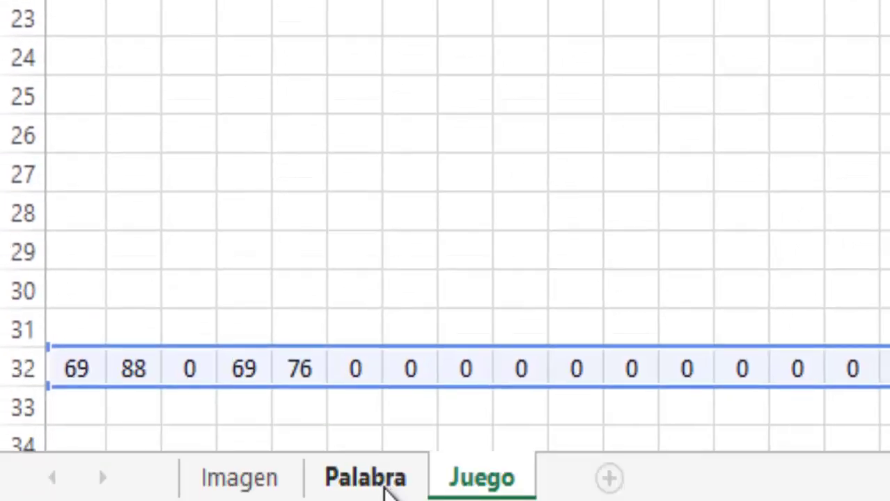
click(366, 477)
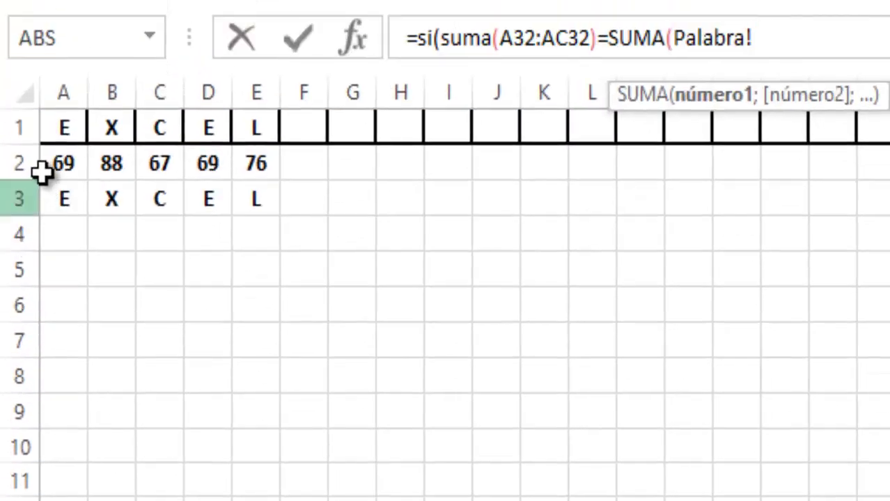
mouse_move(56, 163)
mouse_down()
mouse_move(452, 163)
mouse_move(864, 98)
mouse_up()
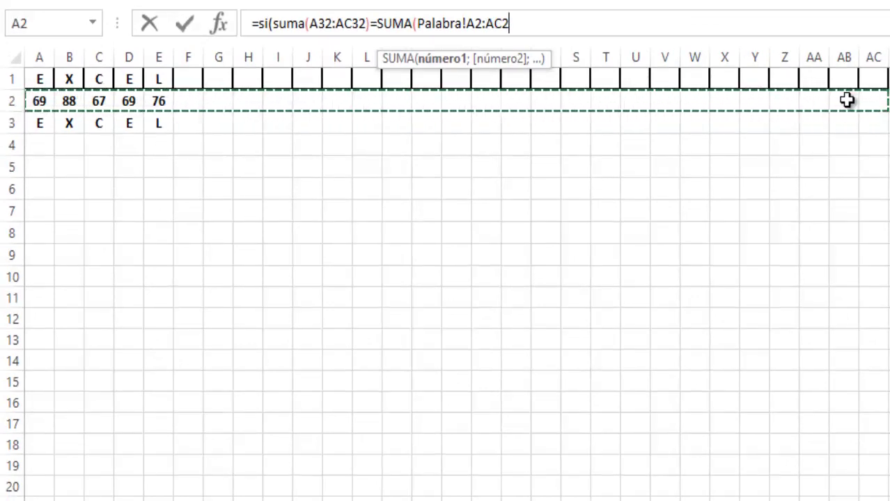
text())
text(;)
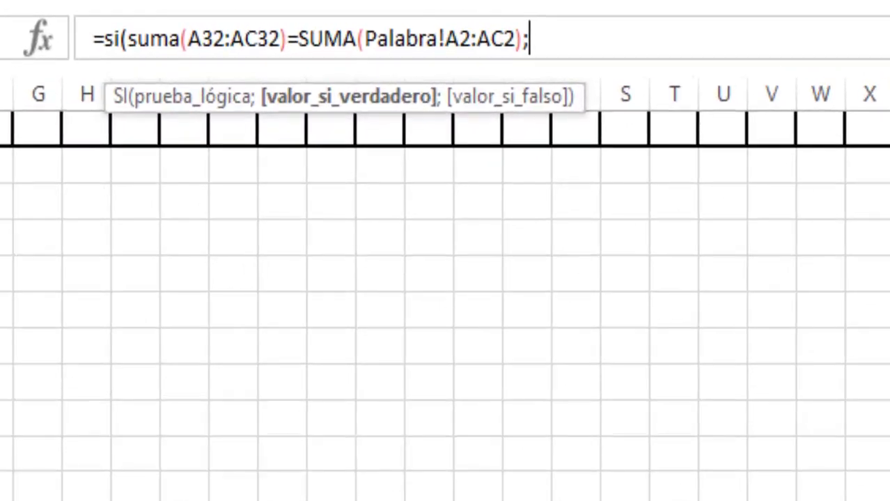
Complete it with 7 if equal, else CONTAR.SI(Juego!8:8;"NO"), and commit the formula.
text(7)
text(;)
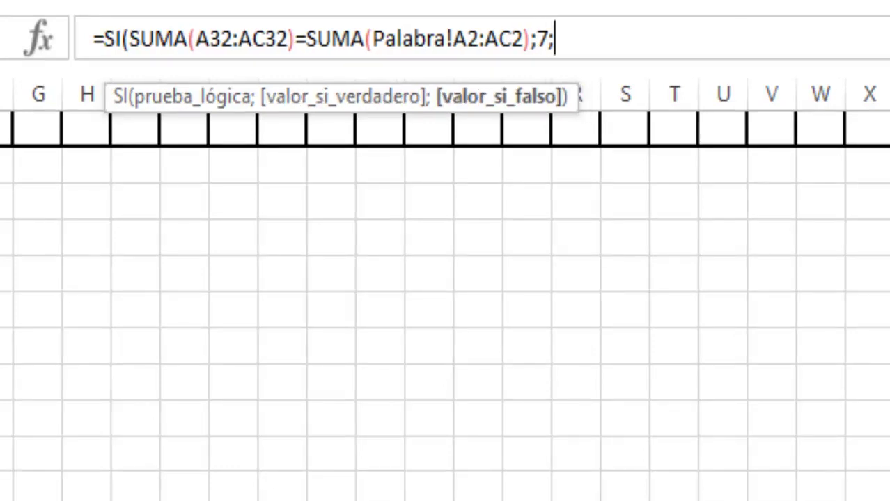
text(CONTAR.SI)
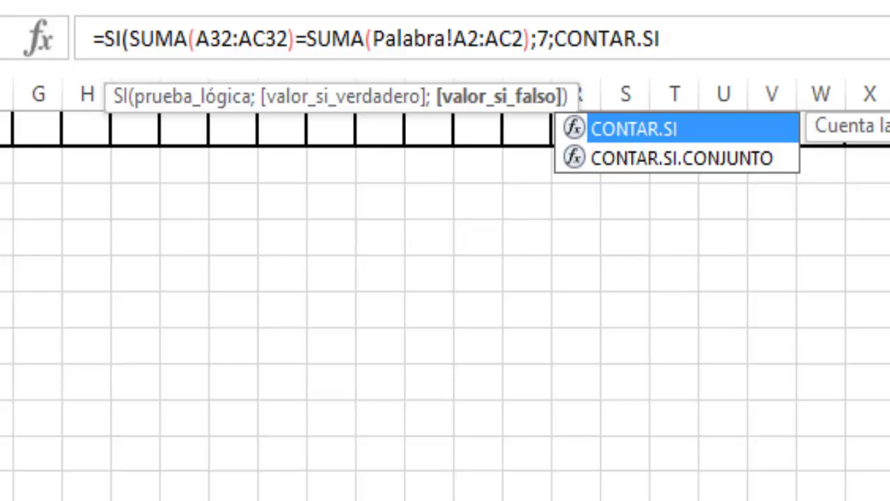
text(()
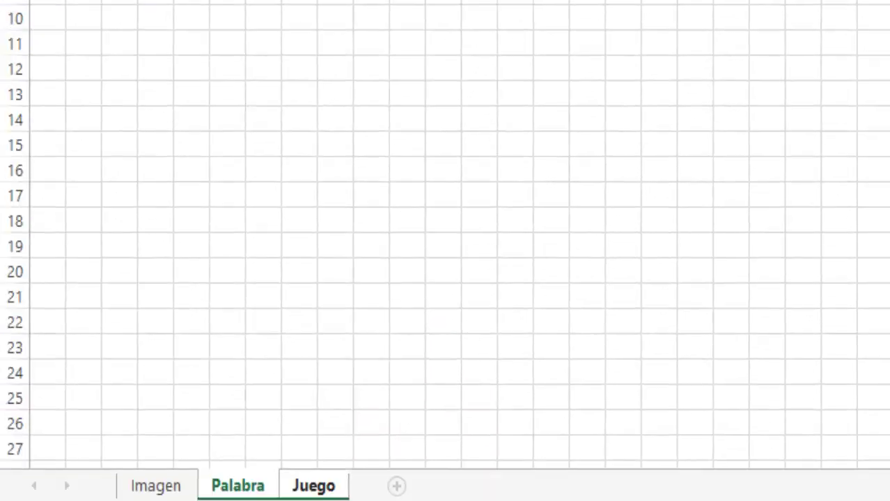
click(314, 485)
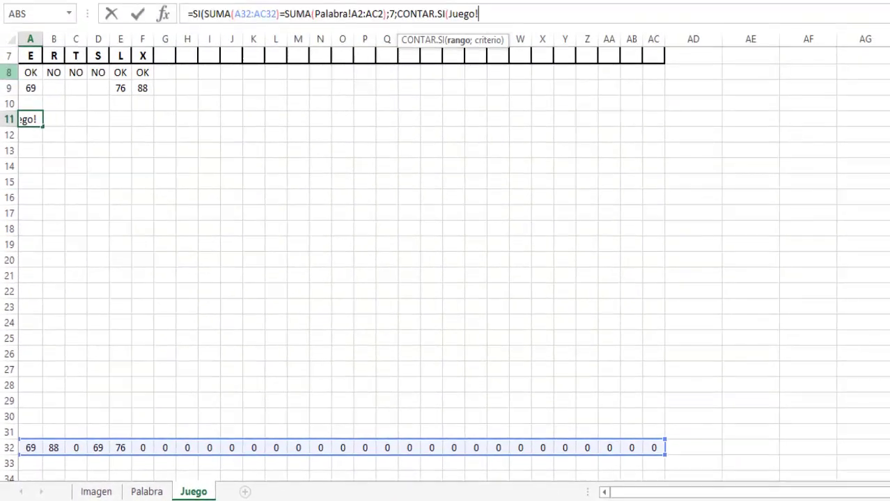
click(8, 73)
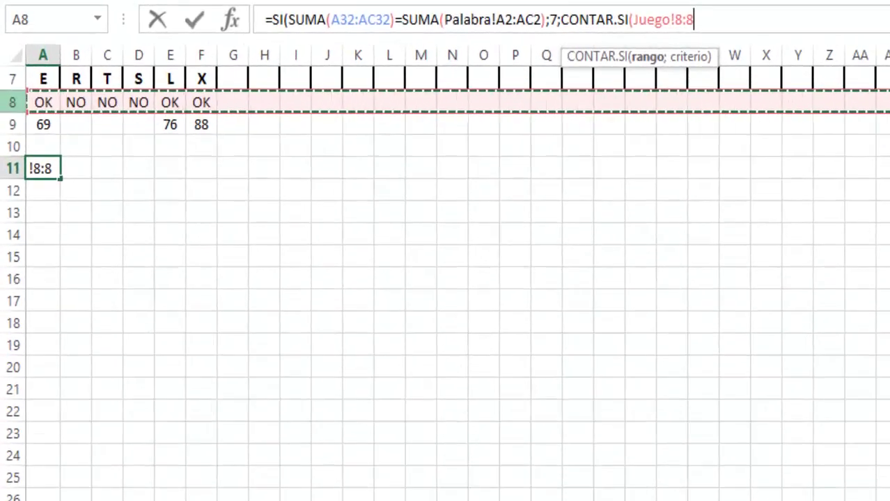
text(;)
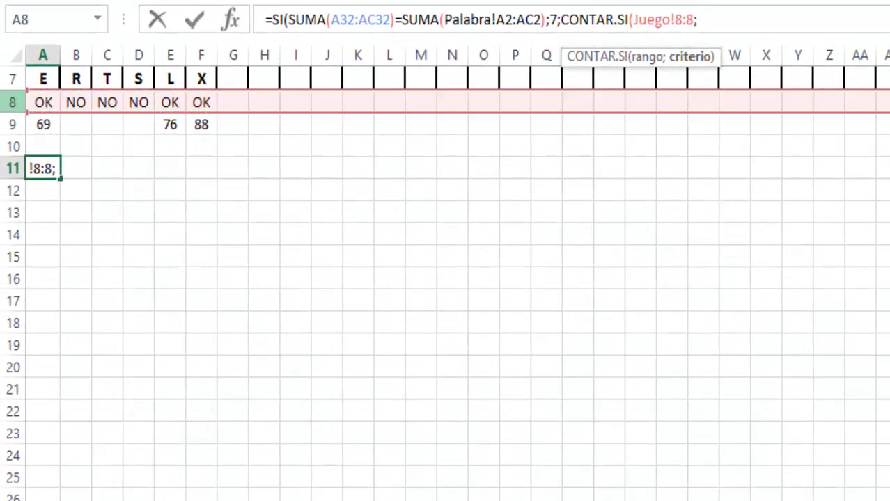
text("NO)
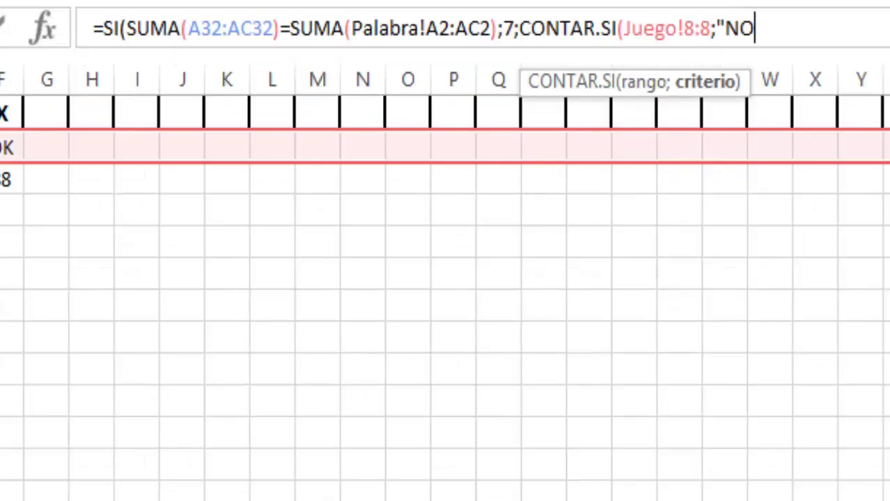
text(")
text()))
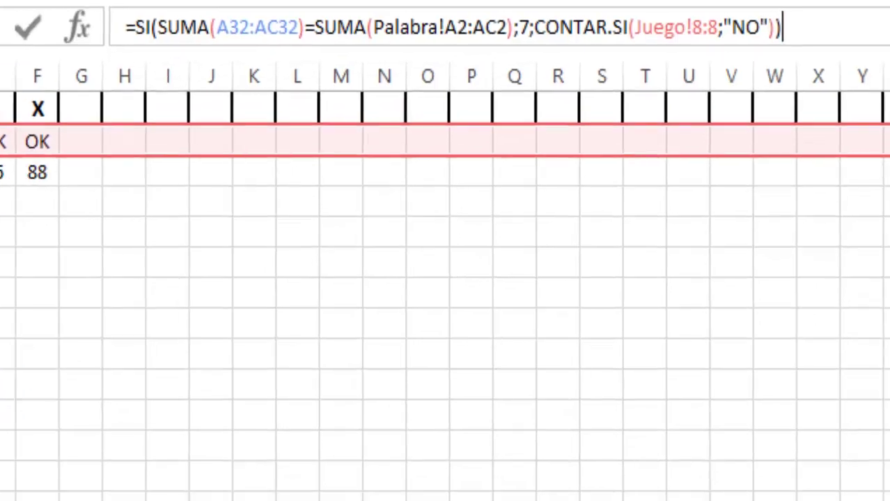
key(Return)
click(46, 182)
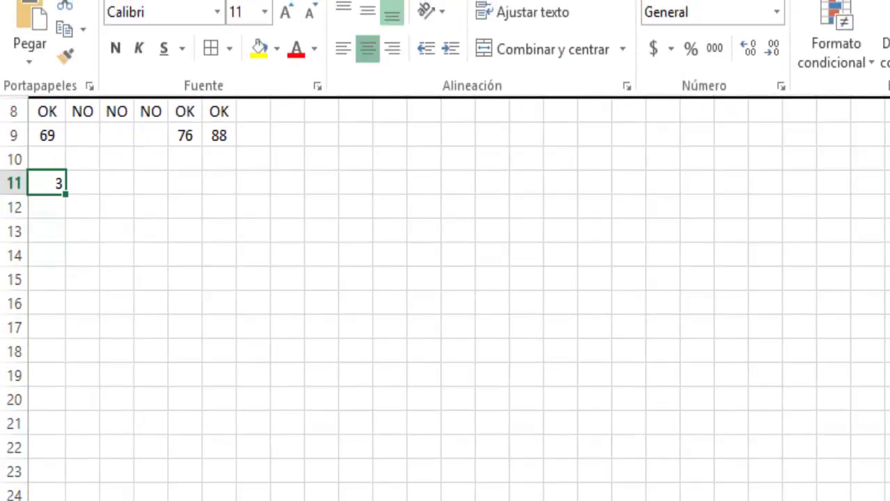
Center the count 3 in A11, review the guesses R, T, S and their checks, then select A12.
click(367, 48)
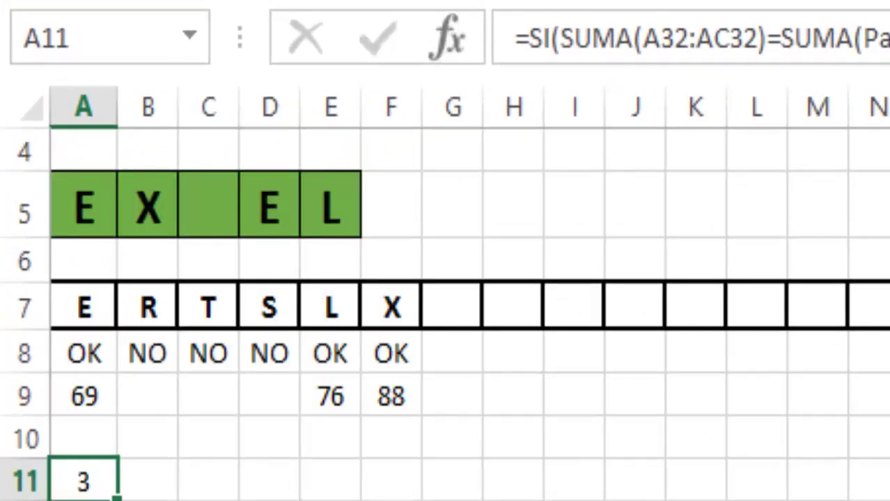
click(147, 353)
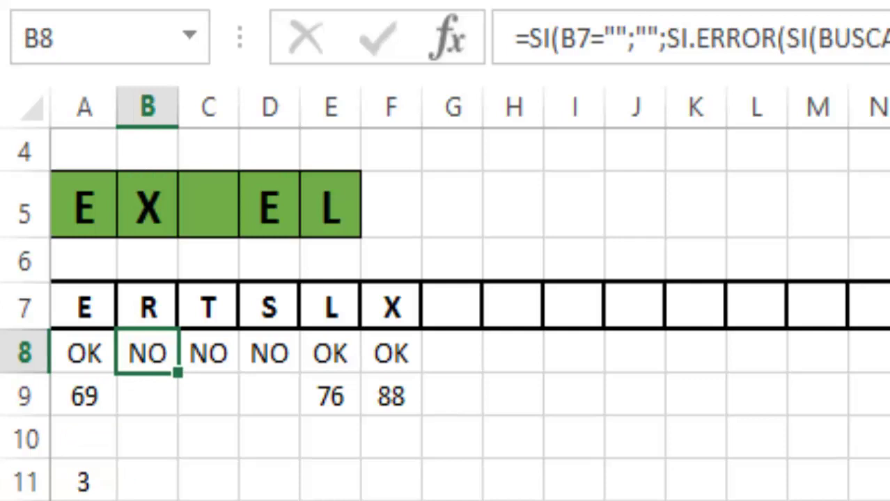
click(147, 307)
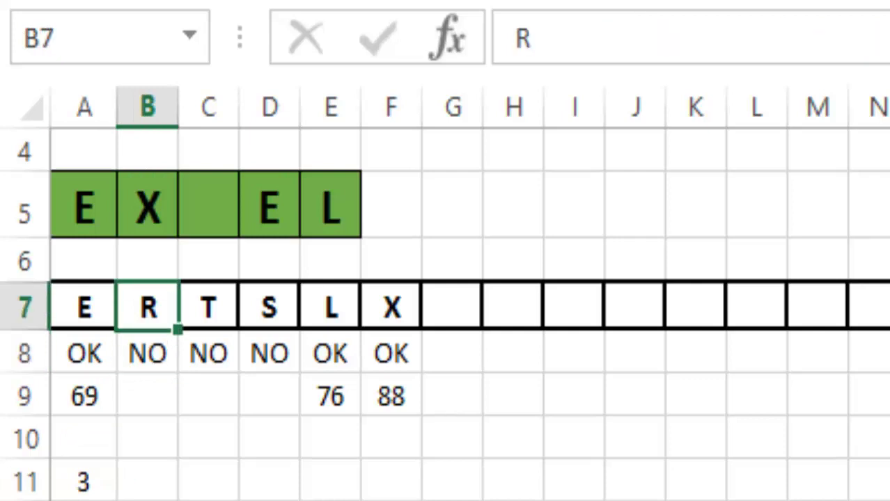
click(208, 307)
click(270, 307)
click(269, 353)
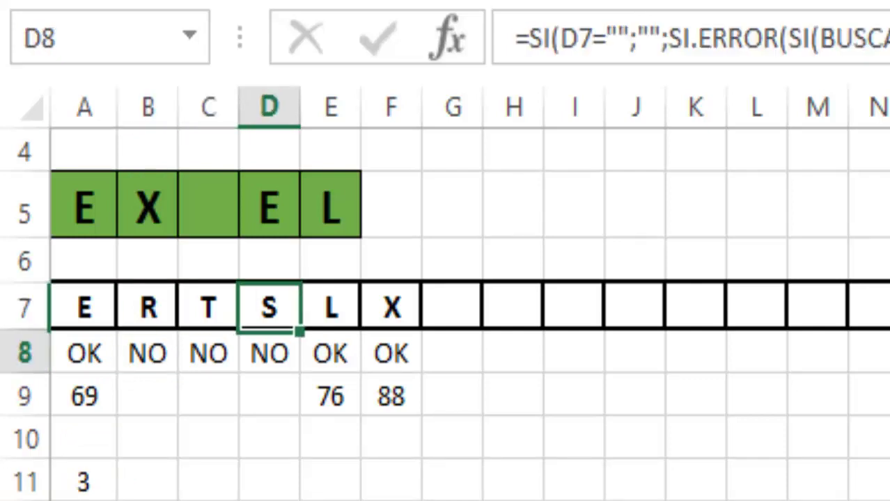
click(269, 481)
click(84, 498)
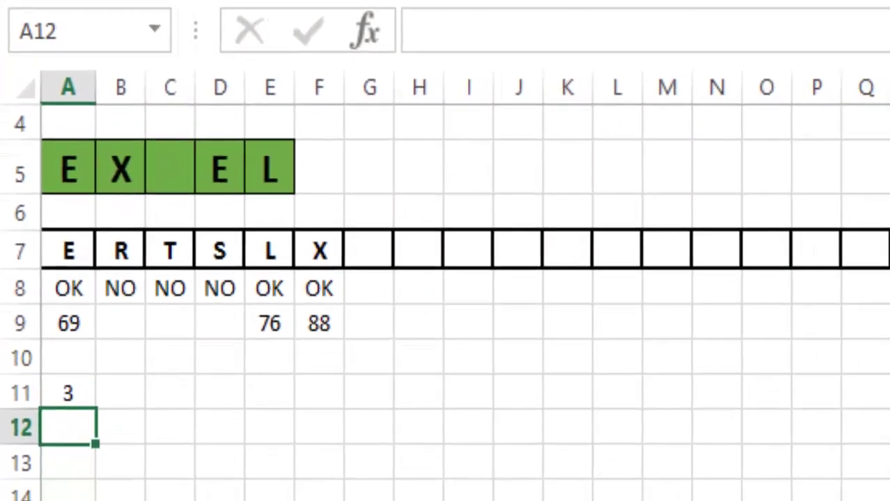
key(Down)
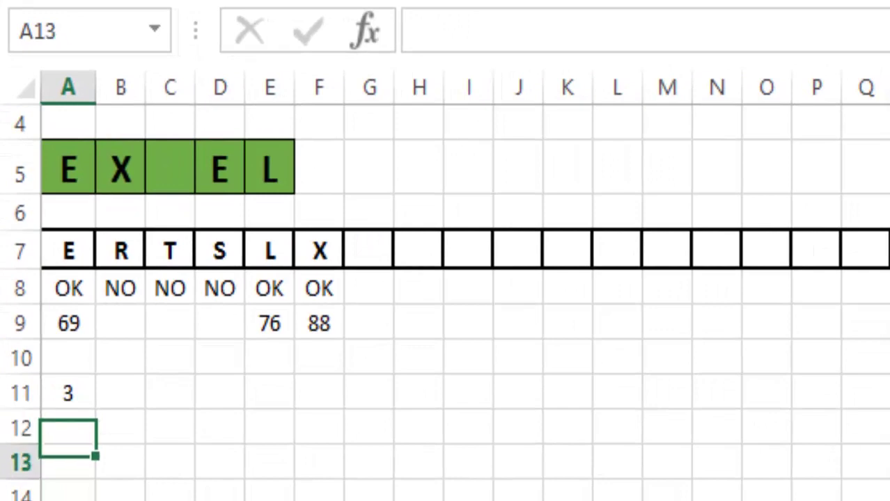
key(Up)
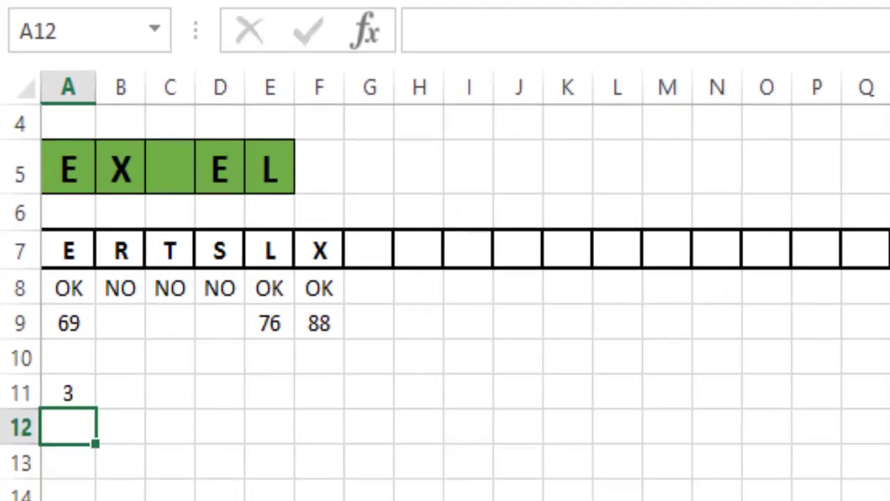
Enter =BUSCARV(A11;Palabra!AE1:AF9;2;0) in A12, returning mano for stage 3.
text(=BUS)
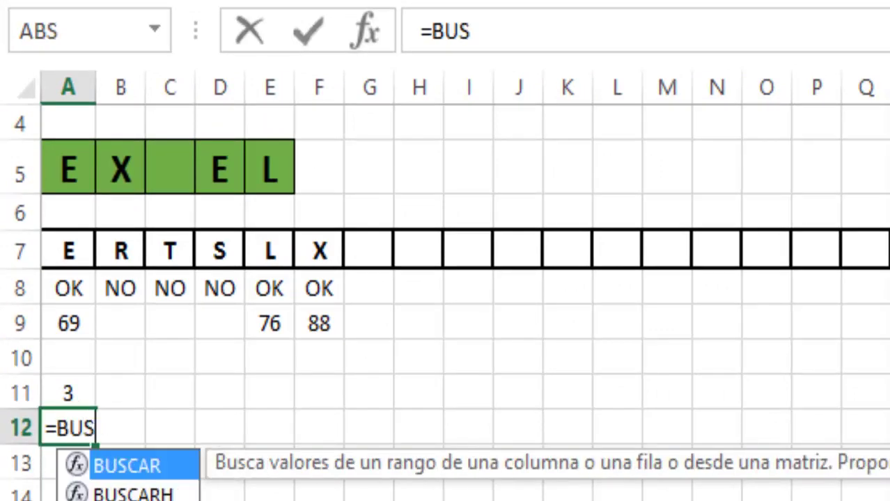
text(CA)
key(Down)
key(Down)
key(Tab)
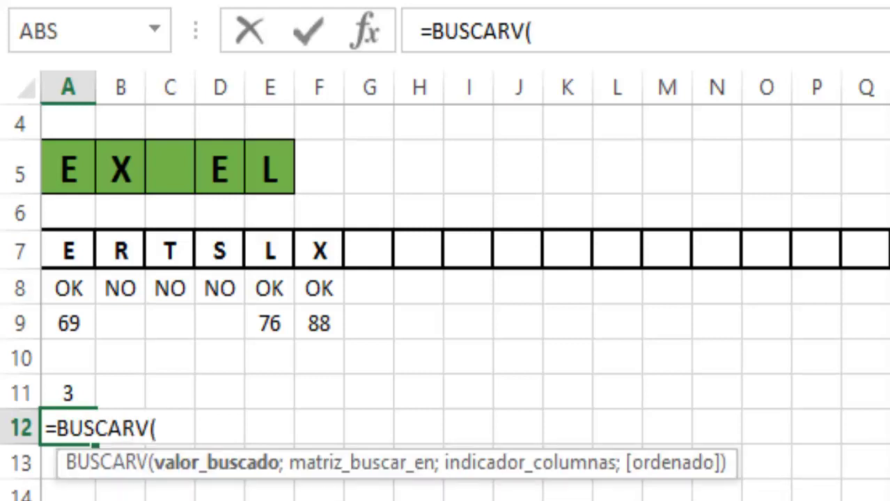
key(Up)
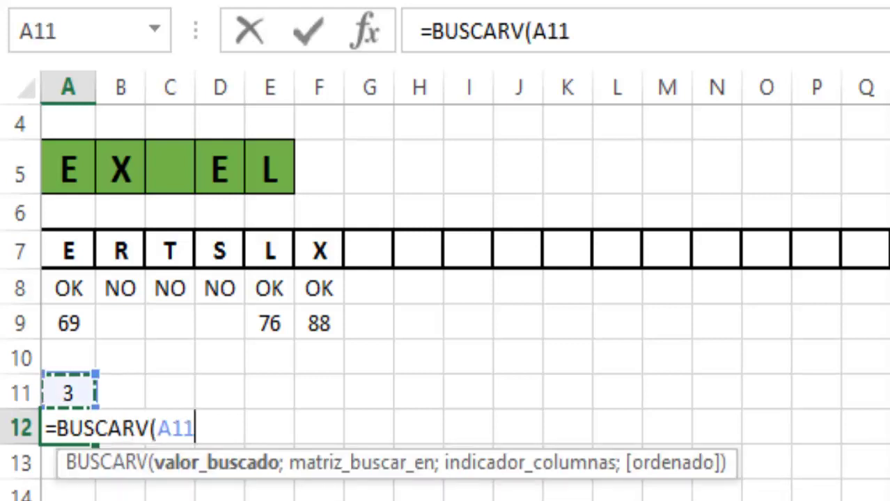
text(;Palabra!)
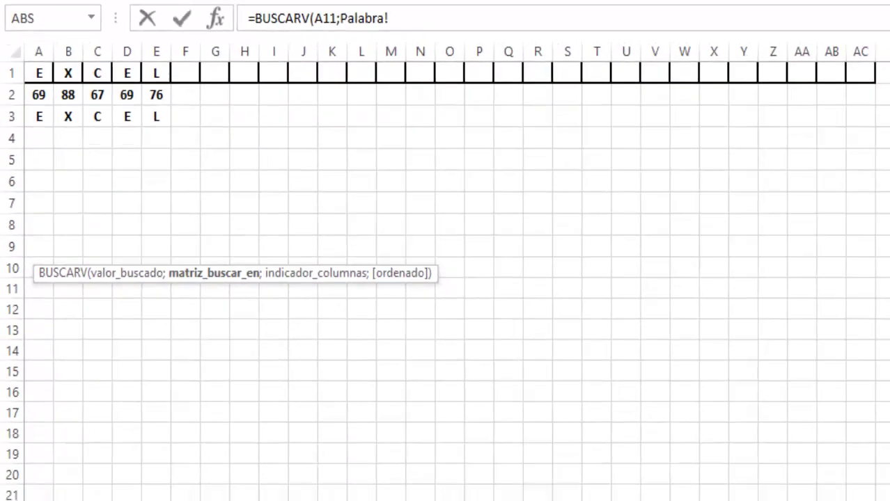
mouse_move(631, 133)
mouse_down()
mouse_move(839, 428)
mouse_move(839, 490)
mouse_up()
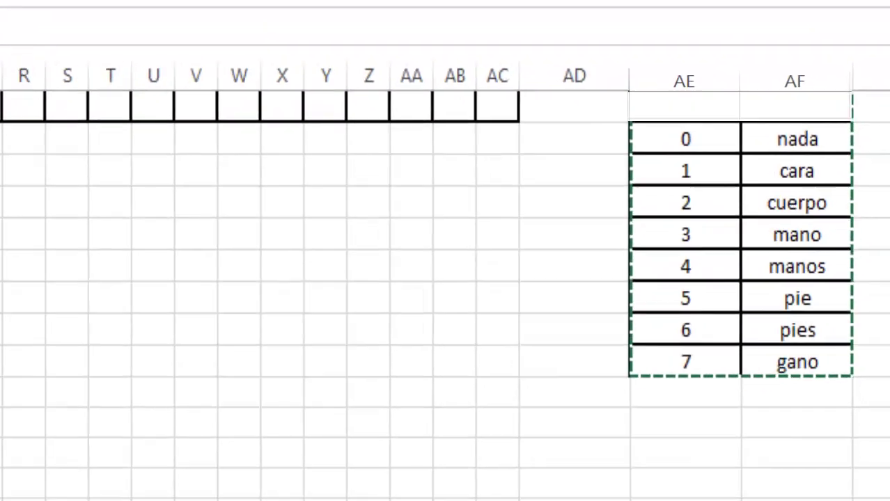
text(;2)
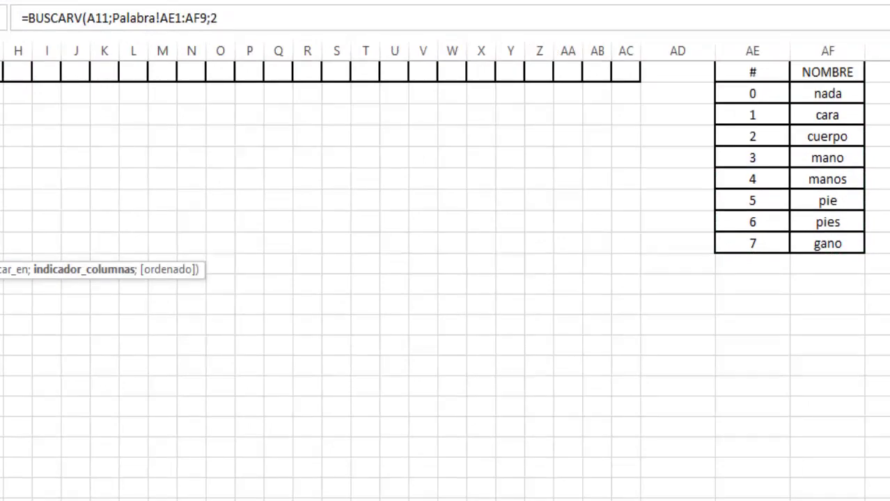
text(;0))
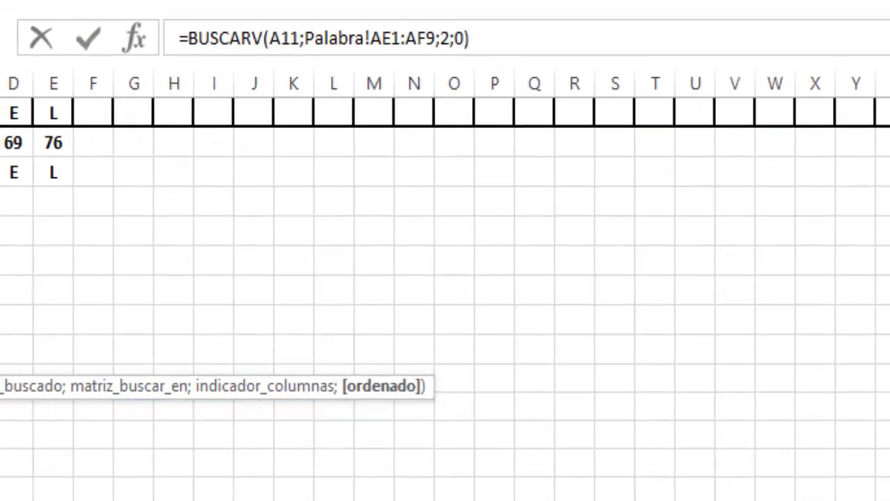
key(Return)
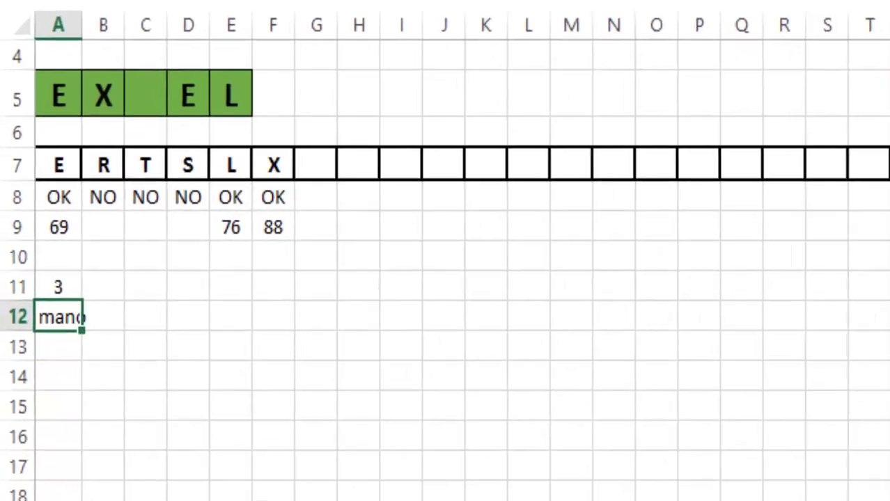
click(46, 280)
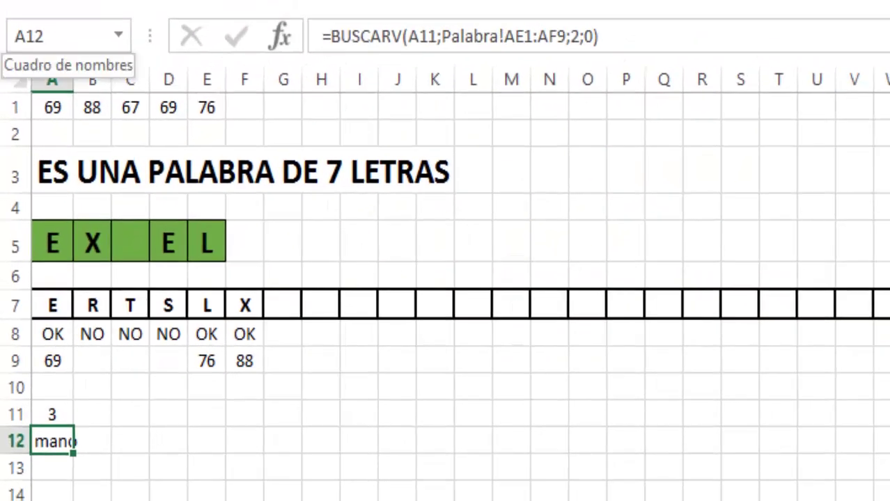
Name cell A12 'resultado' through the Name Box.
click(41, 36)
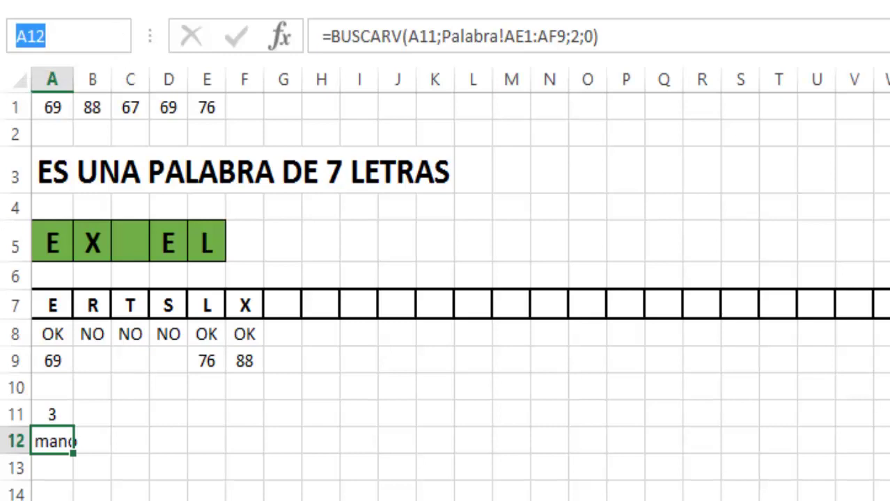
text(res)
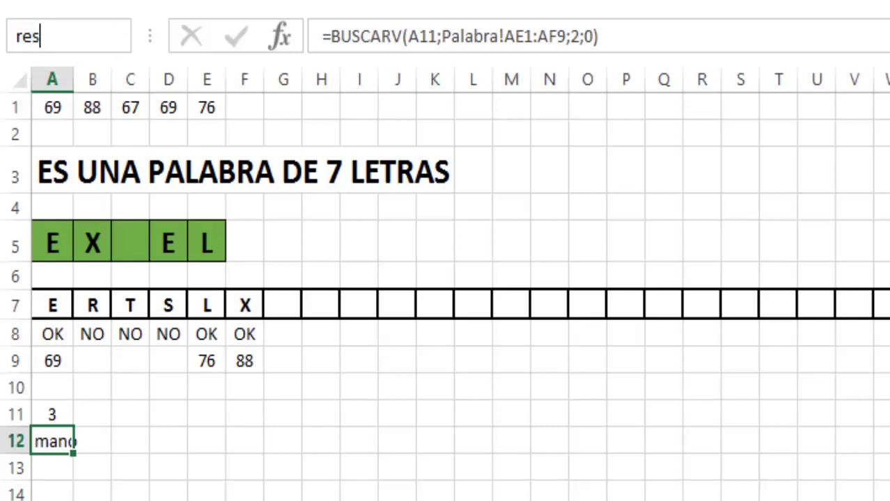
text(ultado)
key(Return)
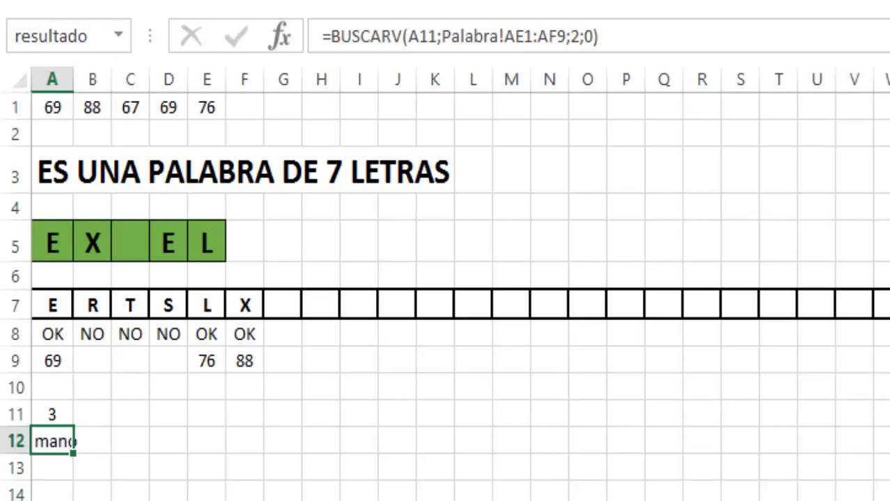
key(Down)
key(Down)
key(Down)
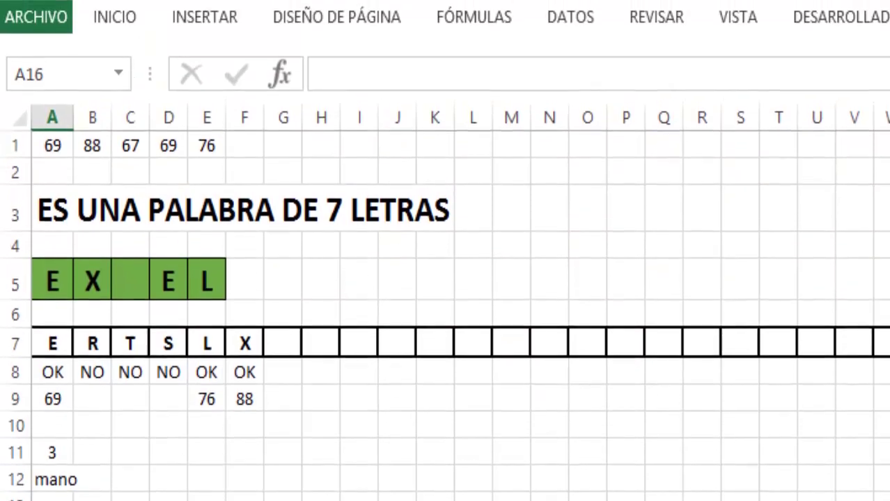
Define a workbook-scoped name imagenelegida referring to =INDIRECTO(resultado).
click(473, 25)
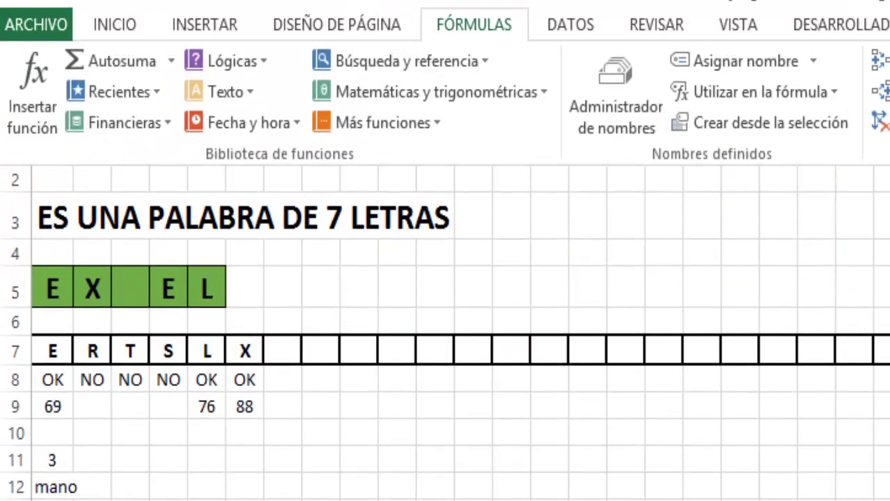
click(735, 61)
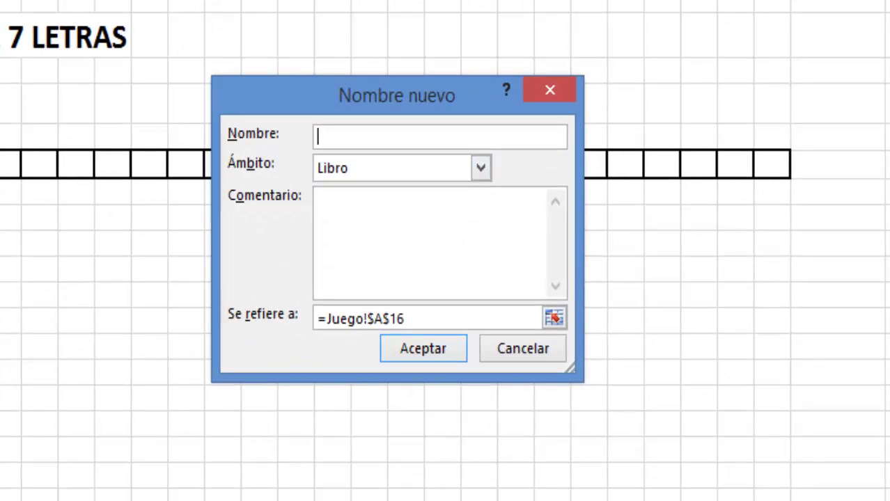
text(imagenelegid)
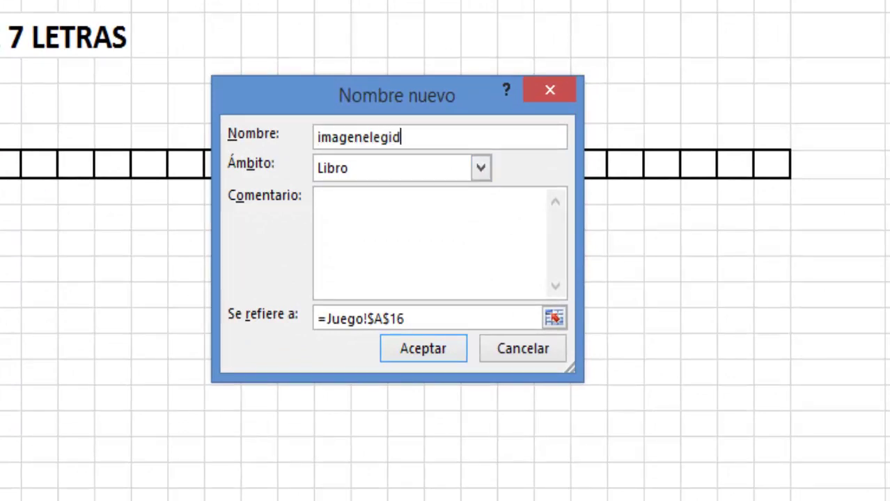
text(a)
click(418, 318)
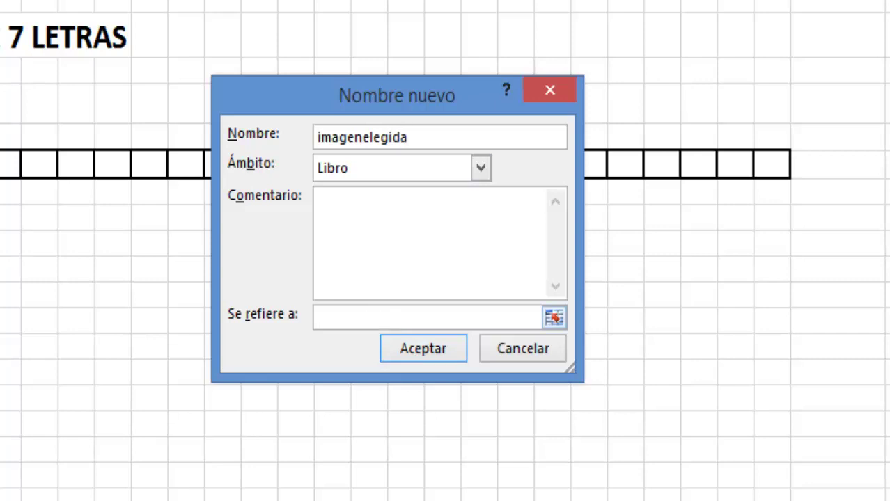
key(BackSpace)
key(BackSpace)
key(BackSpace)
key(BackSpace)
key(BackSpace)
key(BackSpace)
key(BackSpace)
key(BackSpace)
key(BackSpace)
key(BackSpace)
text(INDIRE)
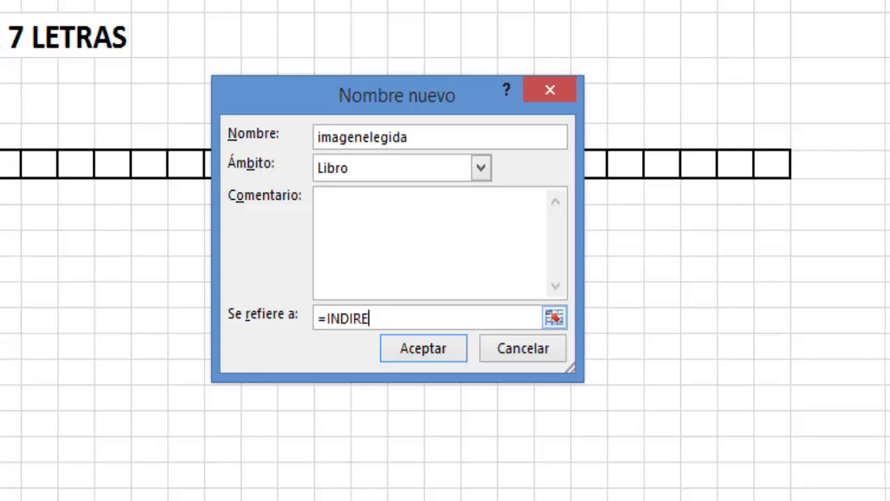
text(CTO()
text(resu)
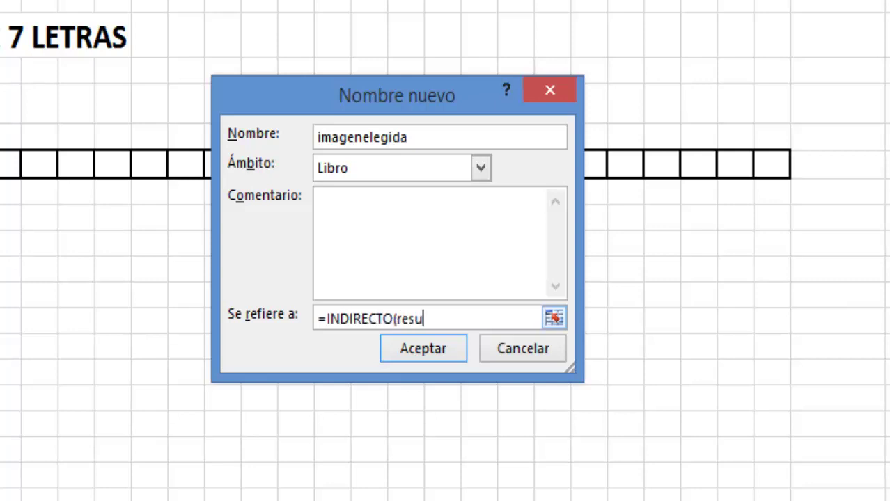
text(ltado))
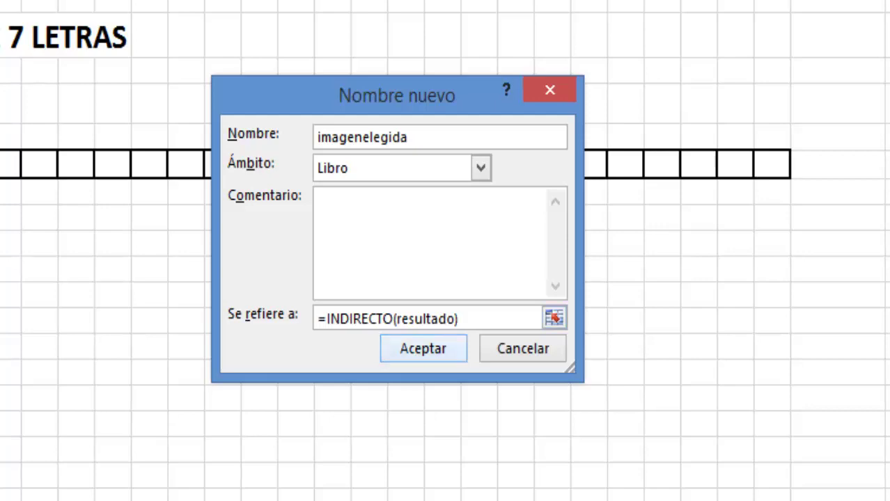
key(Return)
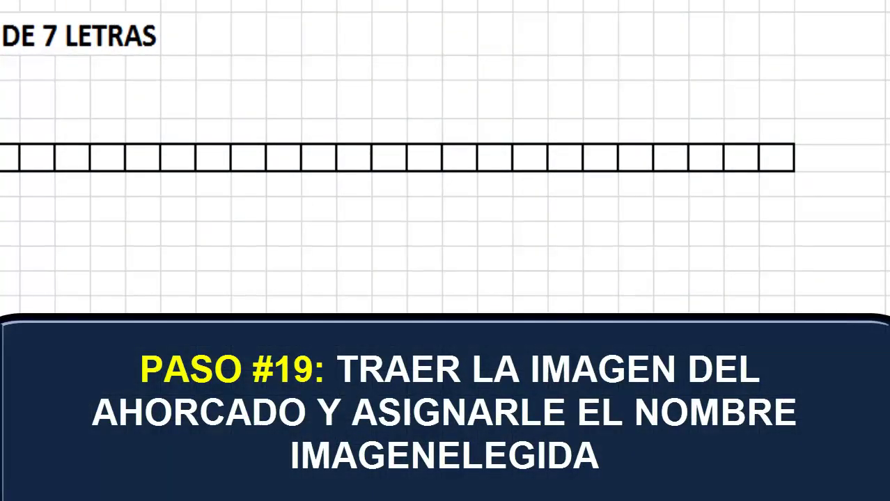
Copy the empty gallows picture on the Imagen sheet.
click(218, 256)
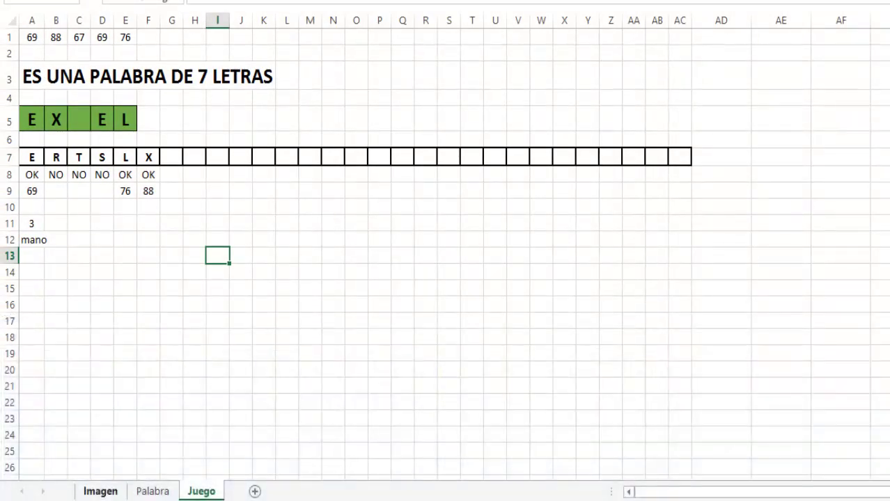
click(100, 490)
click(427, 369)
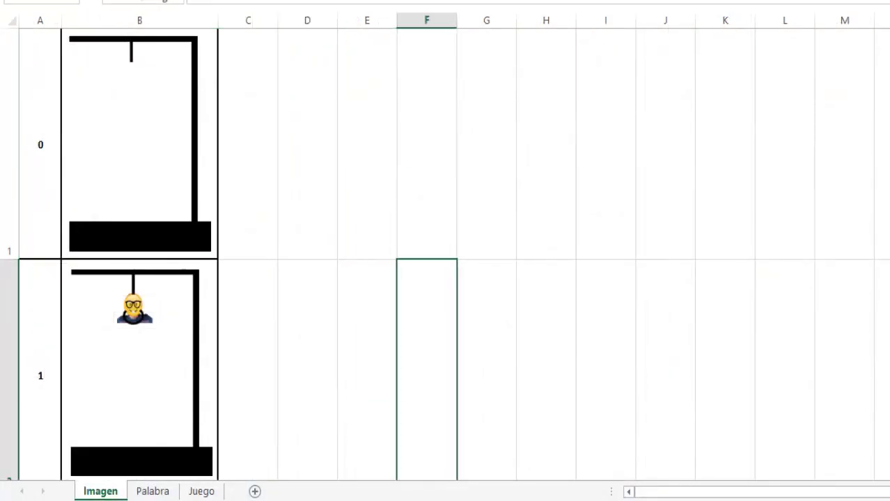
click(139, 139)
right_click(177, 229)
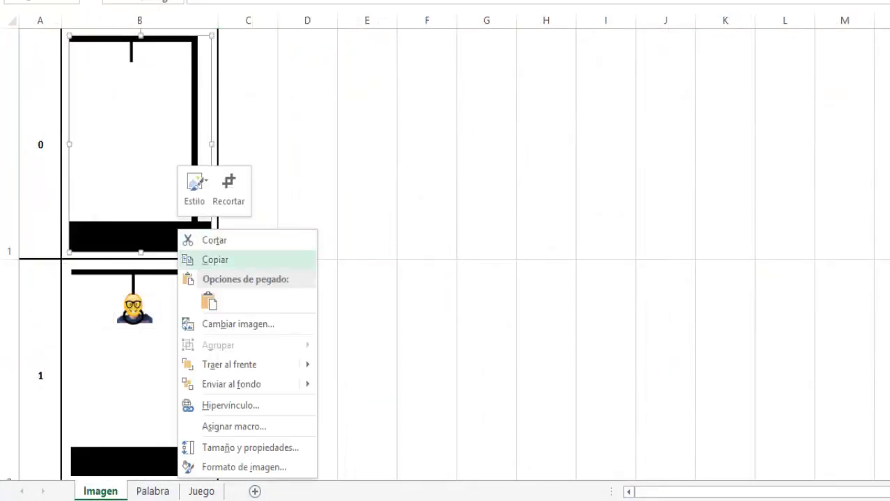
click(215, 259)
Paste the gallows picture at D11 on Juego and nudge it below the counter.
key(ctrl+Page_Down)
key(ctrl+Page_Down)
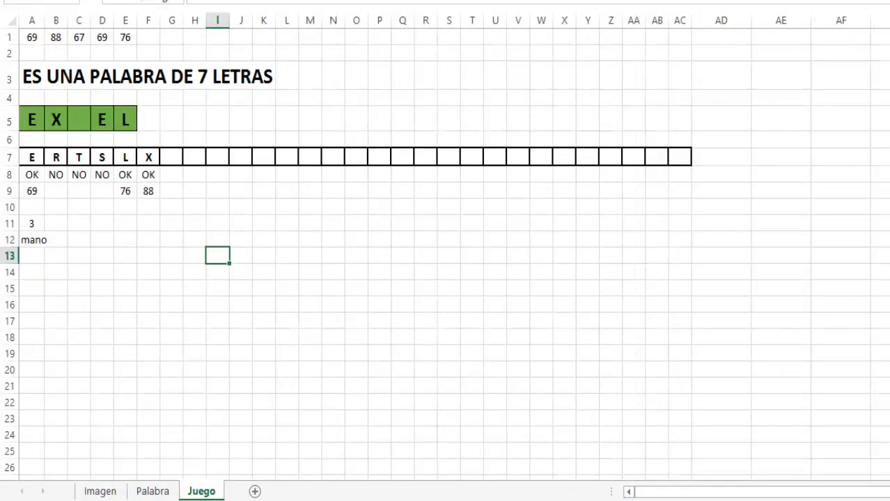
click(101, 240)
click(101, 223)
key(ctrl+v)
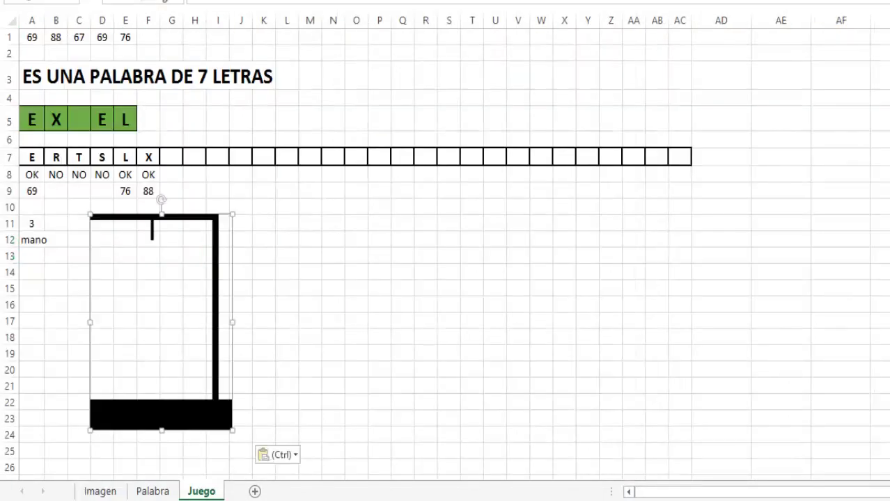
drag(140, 423, 144, 423)
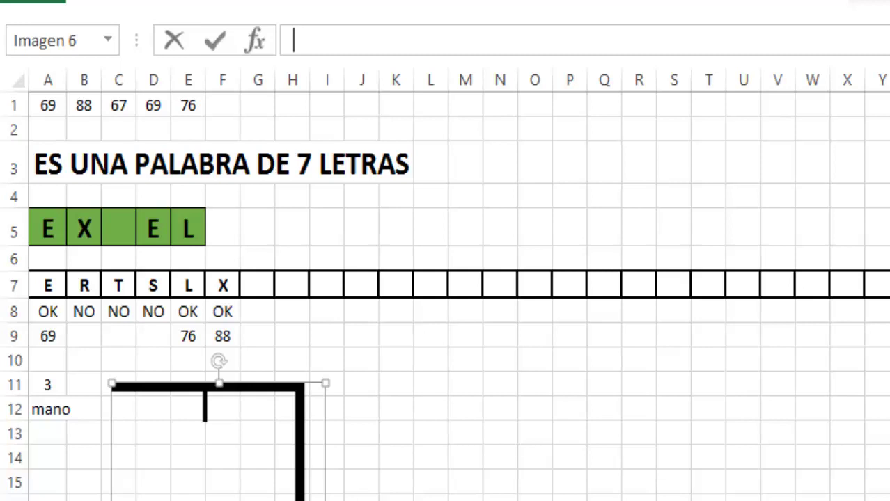
Give the selected picture the link formula =imagenelegida.
text(=)
text(imagn)
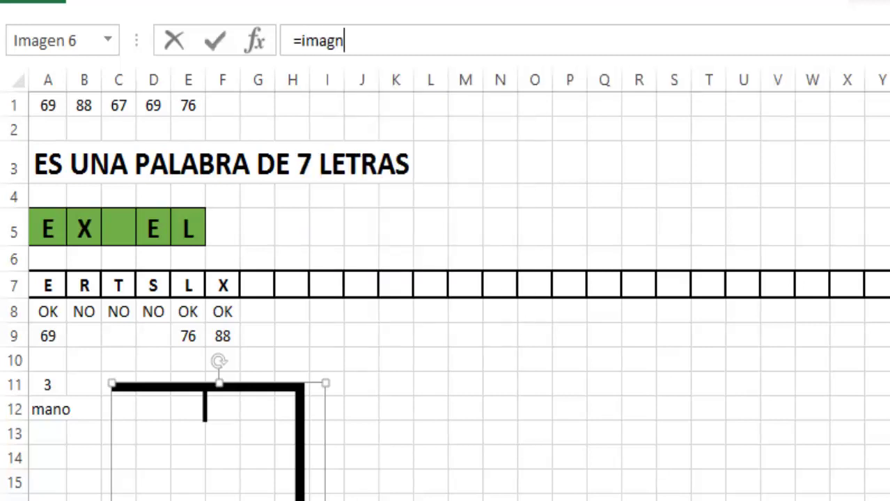
key(BackSpace)
key(BackSpace)
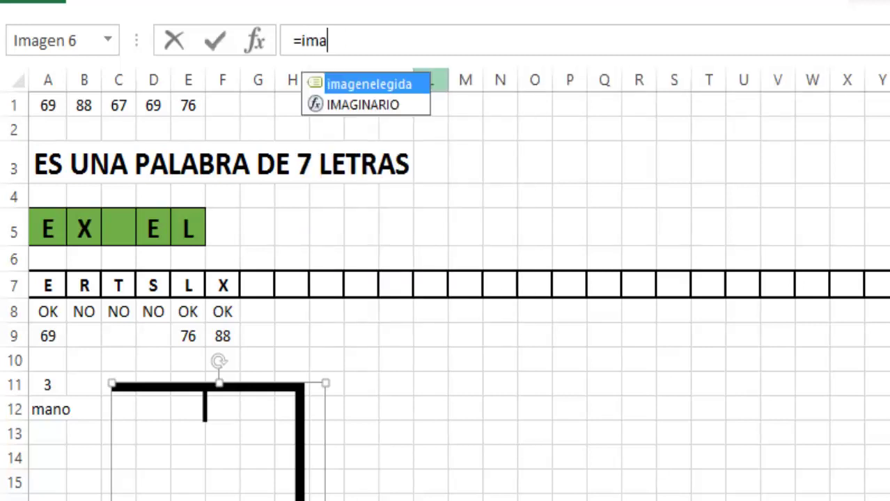
key(Tab)
key(Return)
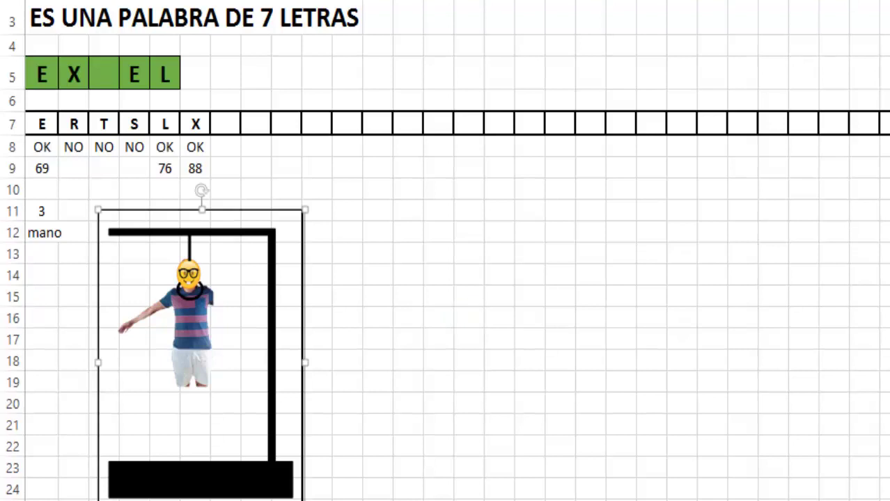
Enter the wrong guess D in the cell after X.
click(225, 124)
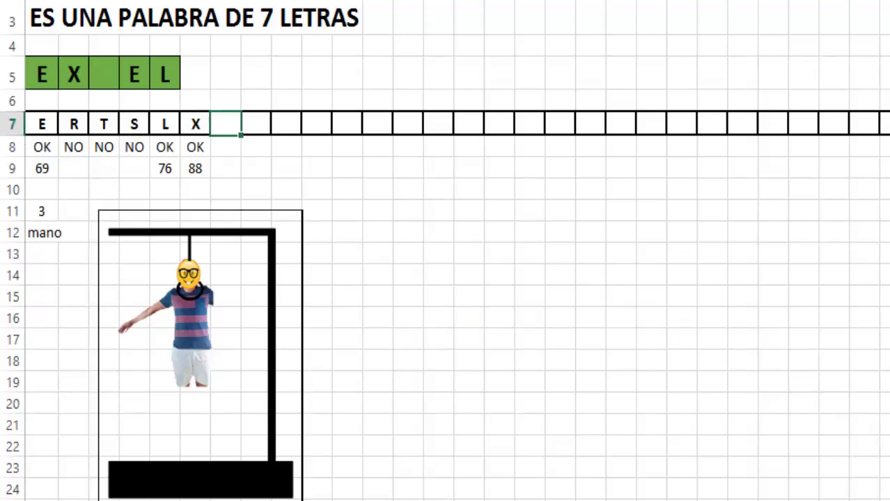
text(t)
key(BackSpace)
text(D)
key(Return)
click(225, 124)
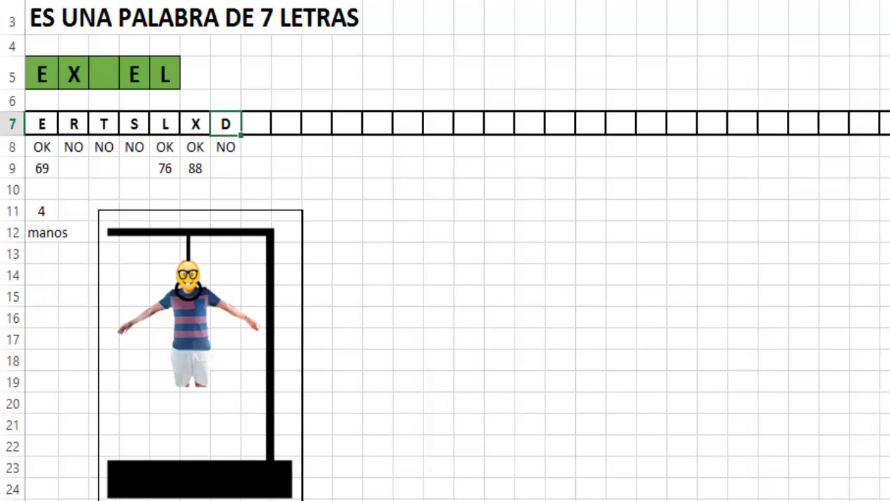
Add wrong guesses Q and Y, bringing the misses to 6 and GAME OVER.
click(256, 124)
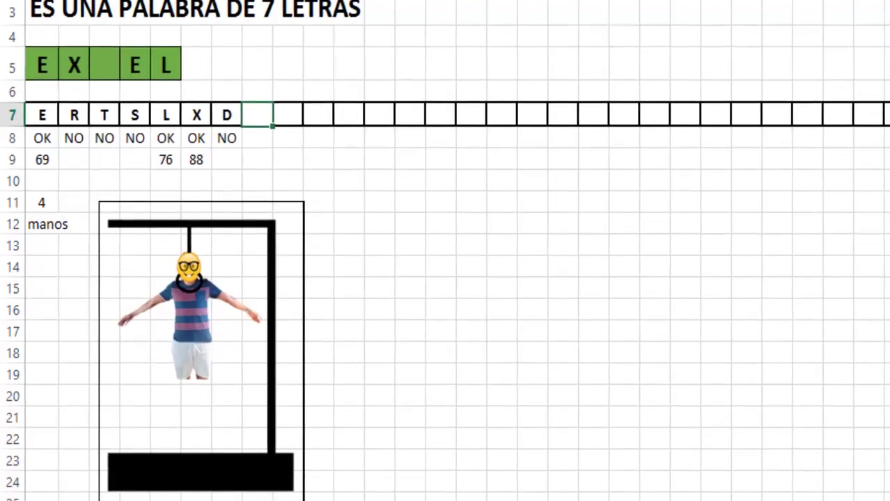
text(Q)
key(Tab)
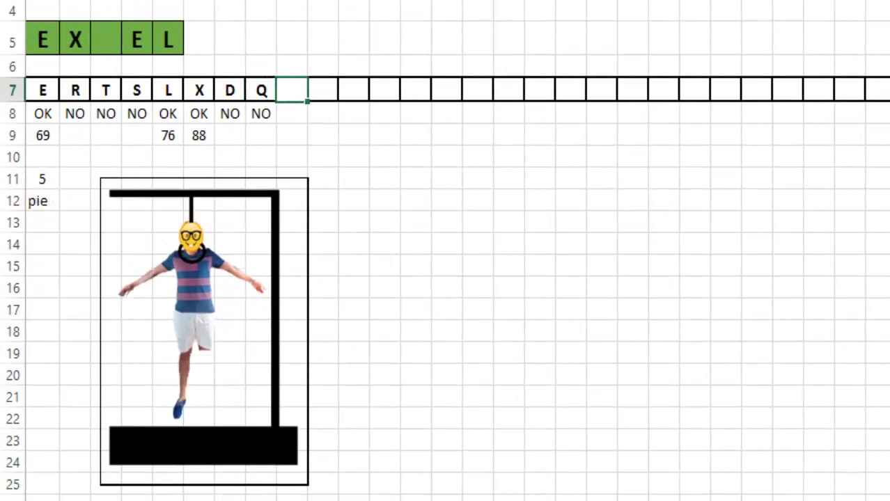
text(Y)
key(Tab)
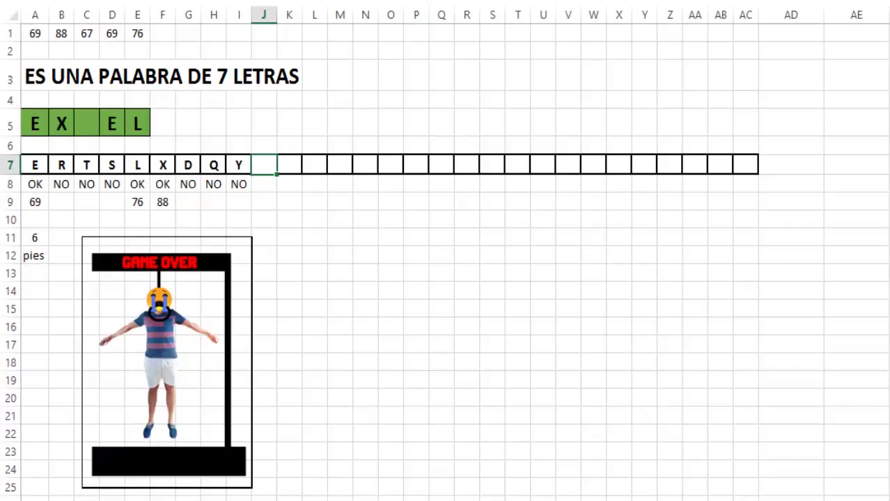
click(491, 237)
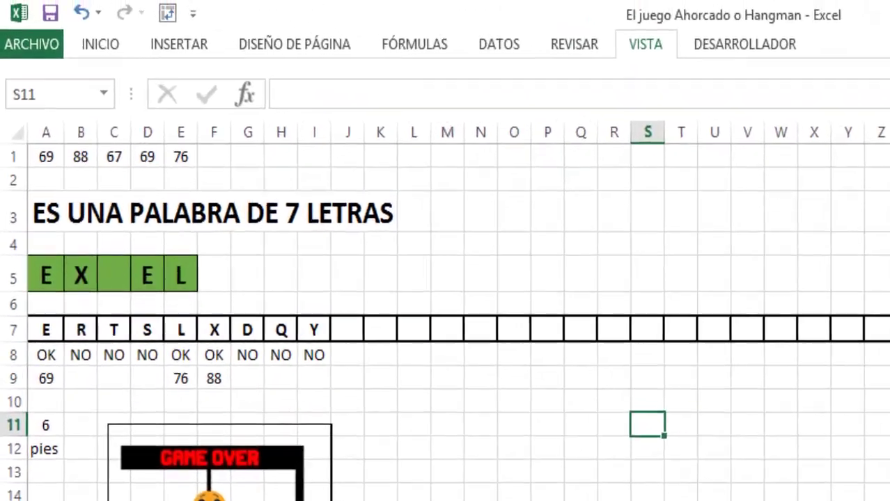
click(645, 43)
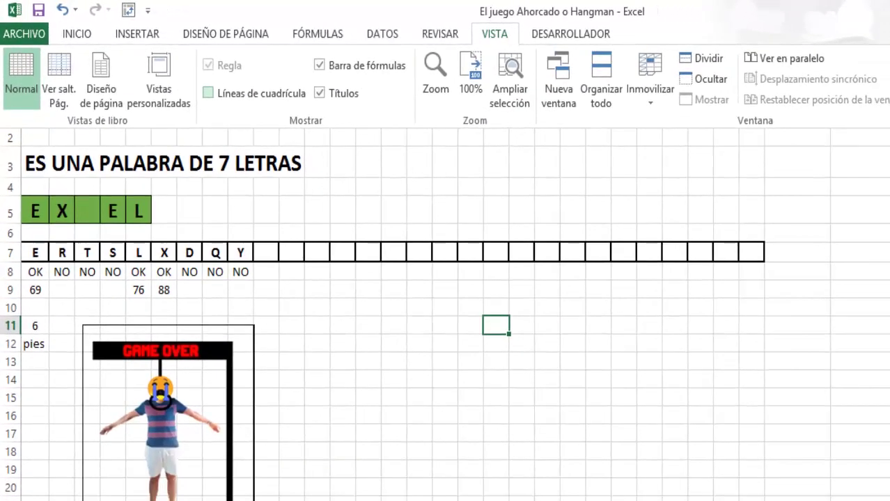
Turn off the worksheet gridlines and hide helper rows 8 and 9.
click(207, 93)
click(343, 361)
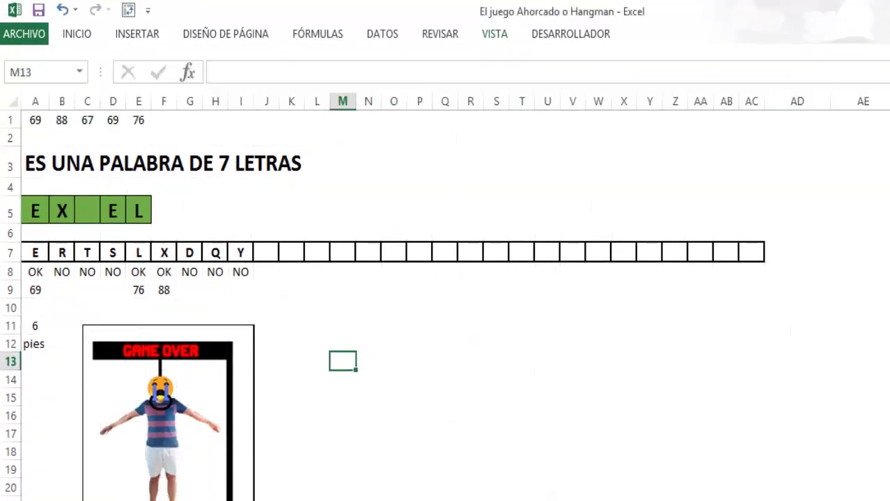
drag(11, 271, 10, 289)
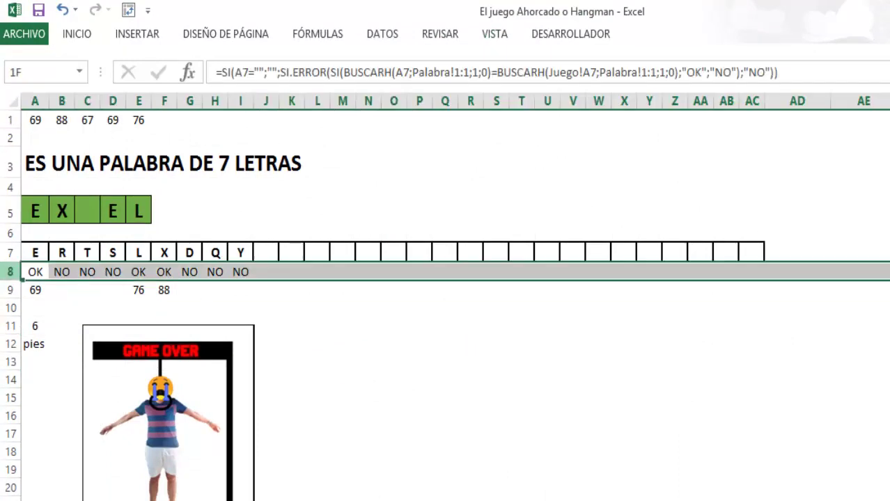
right_click(10, 284)
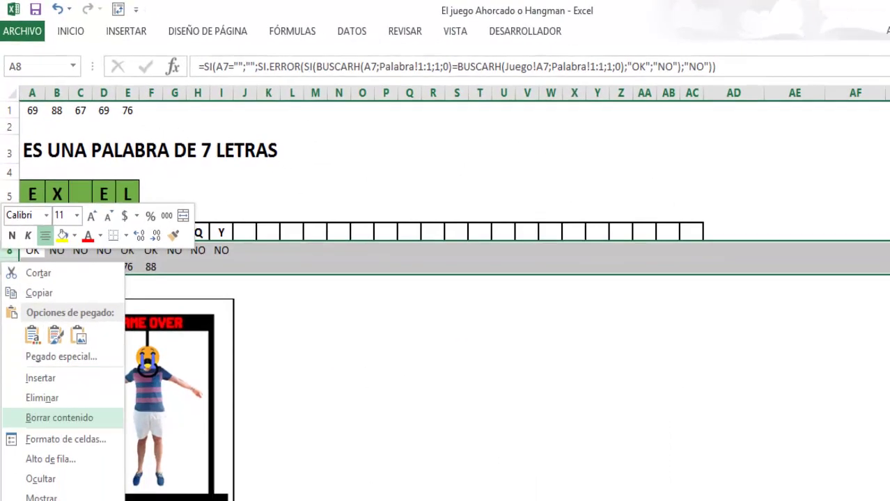
click(91, 455)
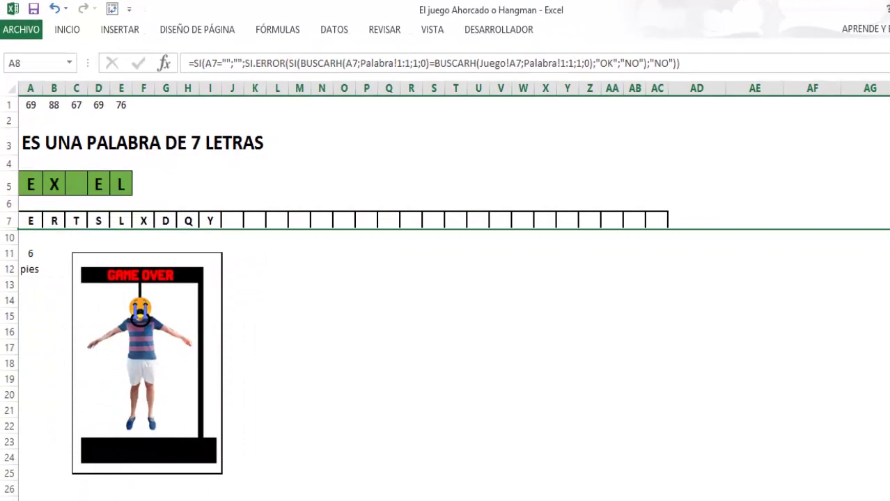
Hide row 1 with the letter codes and row 32 of helper numbers.
click(9, 104)
right_click(10, 105)
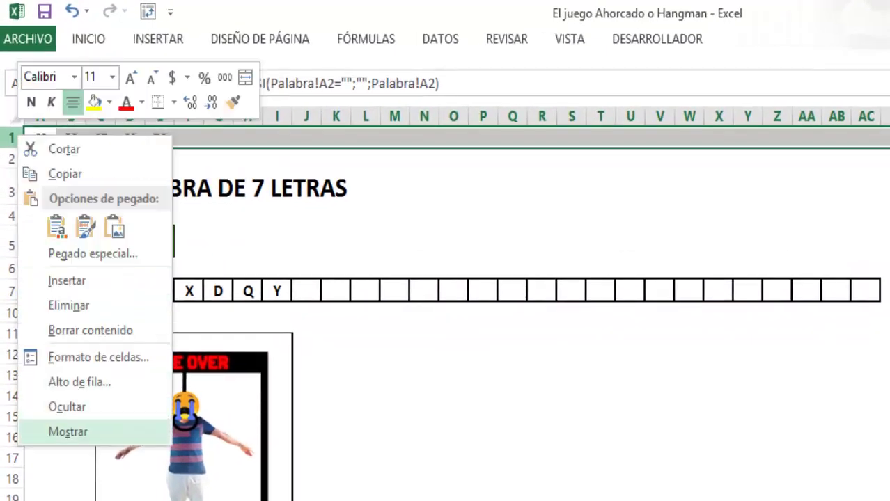
click(67, 432)
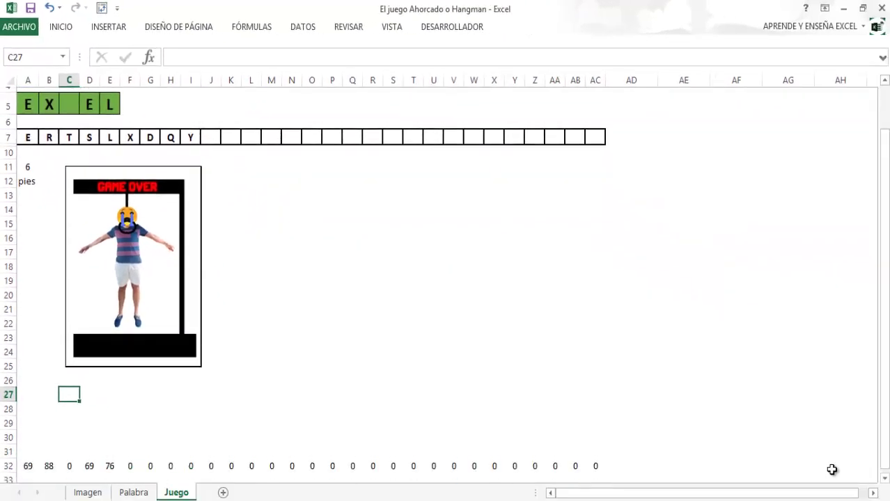
click(8, 394)
click(9, 466)
right_click(8, 466)
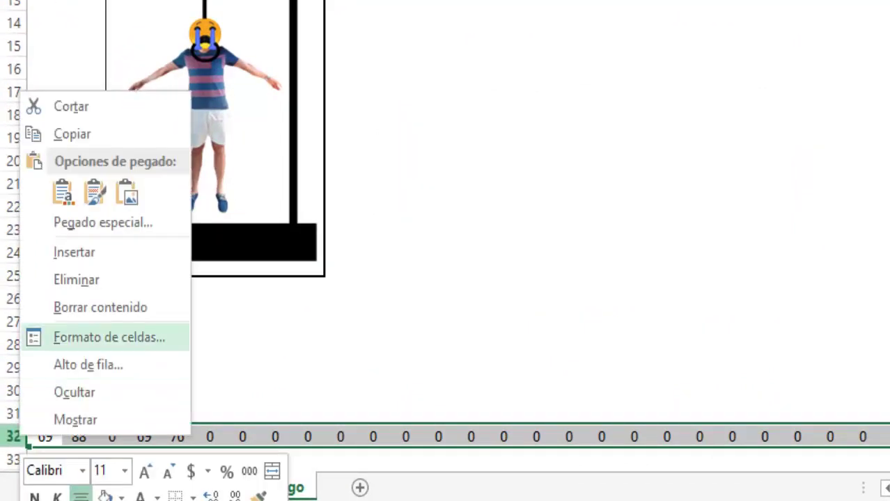
click(75, 392)
Hide the Imagen sheet, then select the Juego board A4:AD28 and the counter cells A11:A12.
click(141, 487)
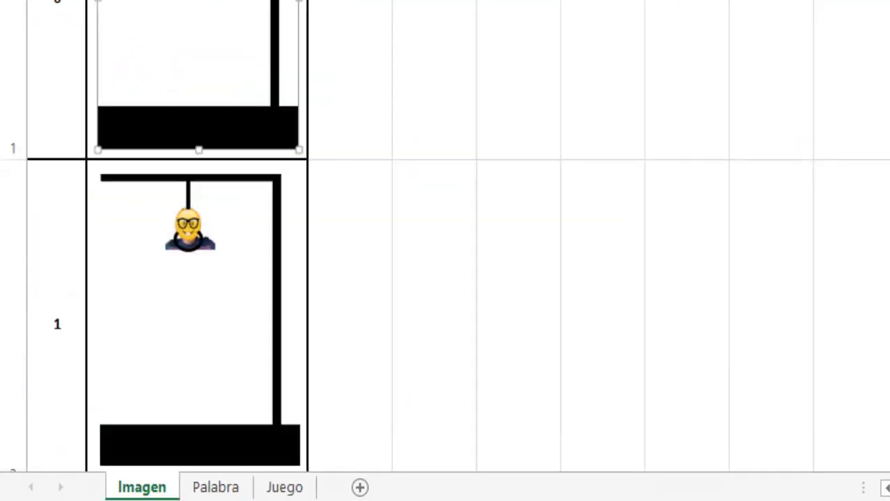
right_click(141, 486)
click(182, 410)
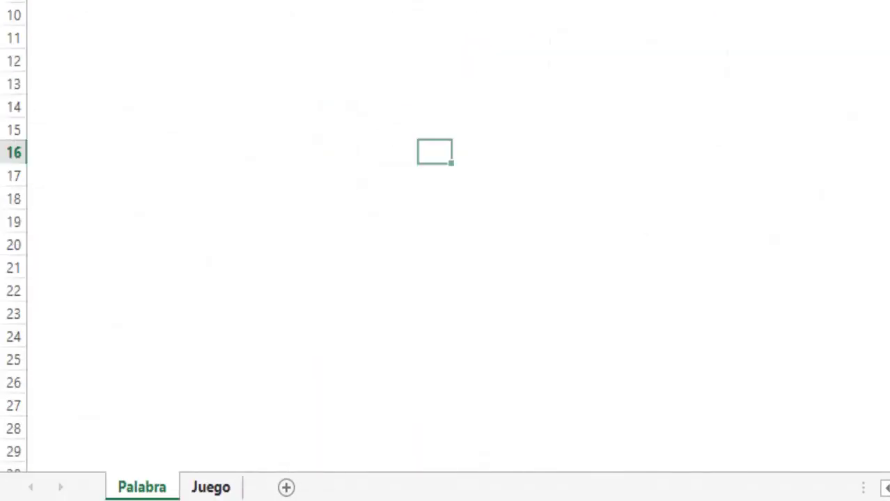
click(210, 487)
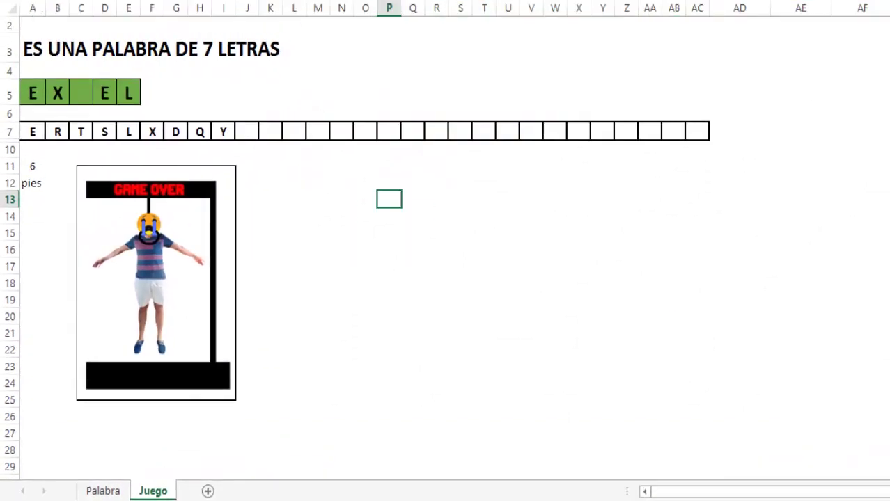
drag(32, 449, 740, 69)
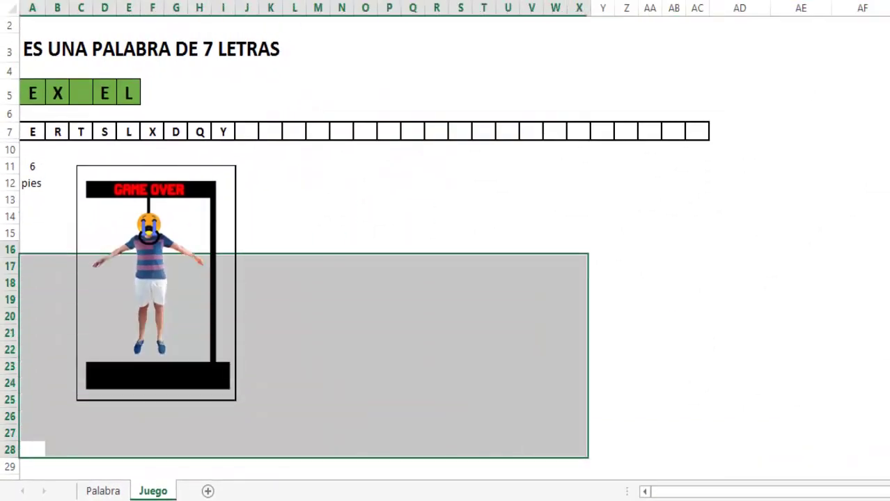
click(318, 250)
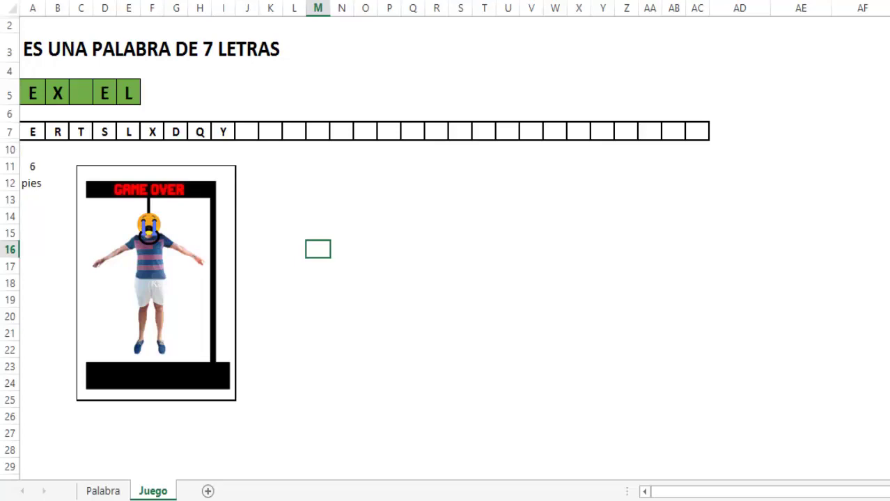
drag(32, 166, 32, 183)
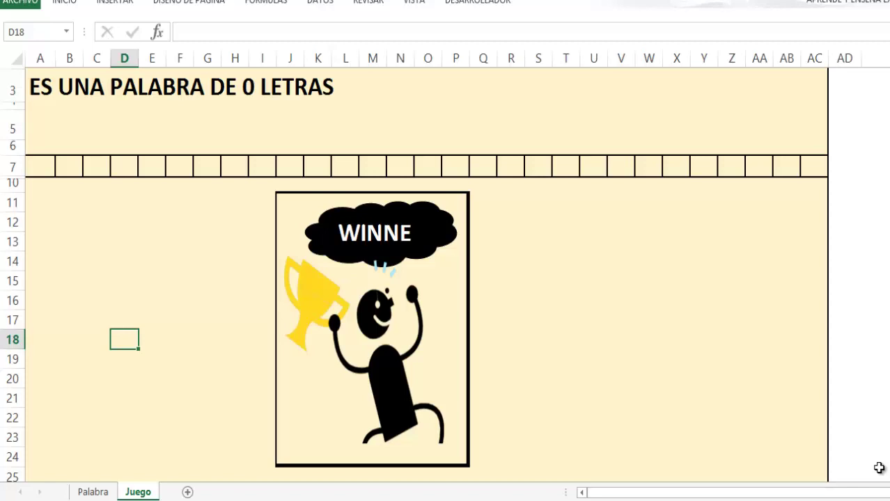
Enter the letters E, X, C, E, L into A1:E1 of the Palabra sheet.
key(ctrl+Page_Up)
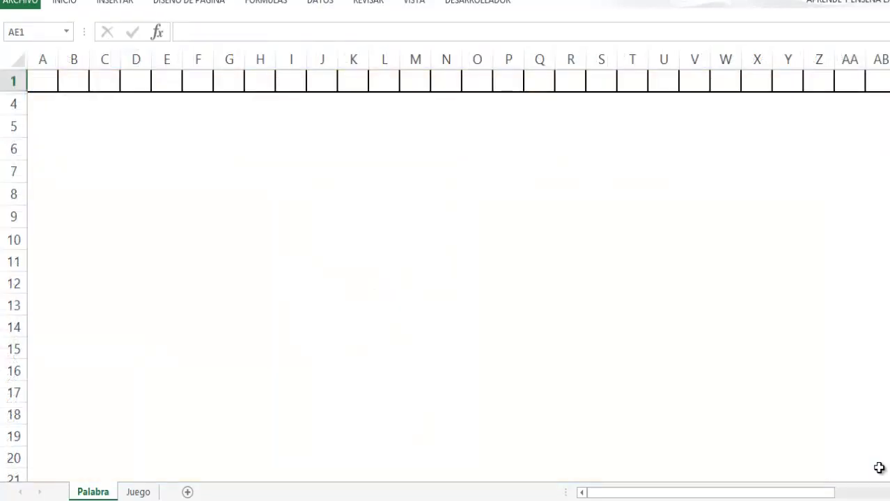
key(ctrl+Home)
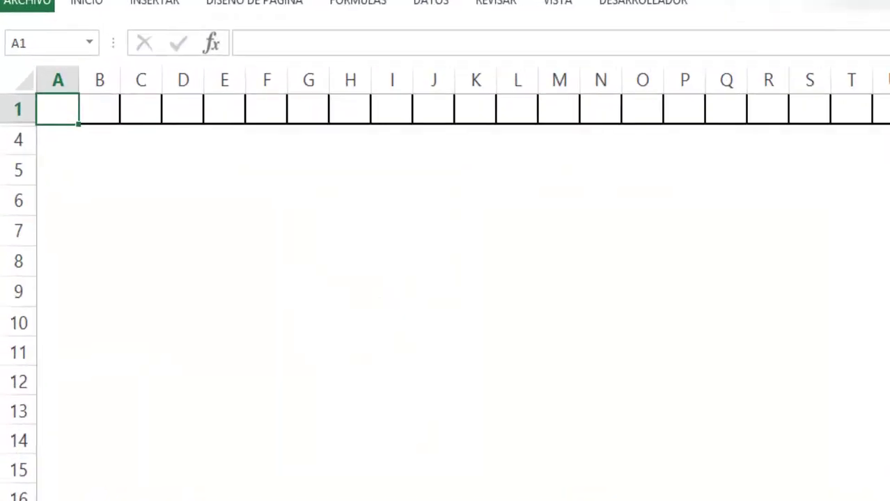
text(E)
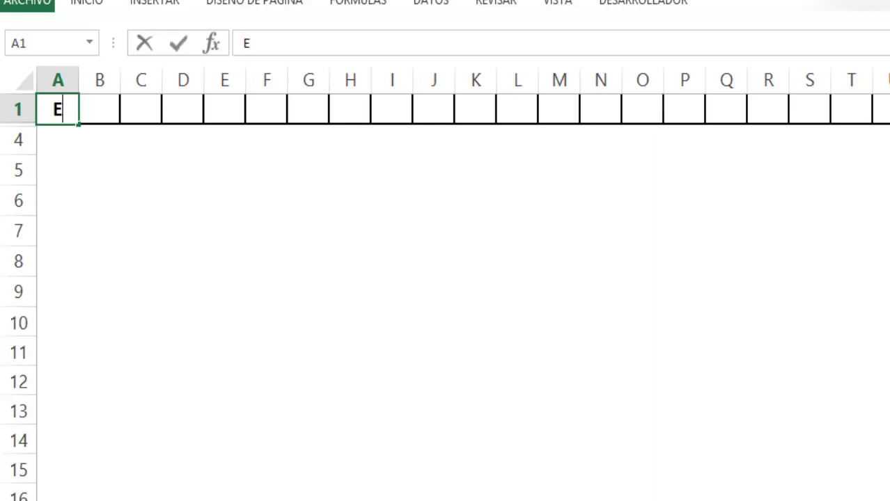
key(Return)
text(c)
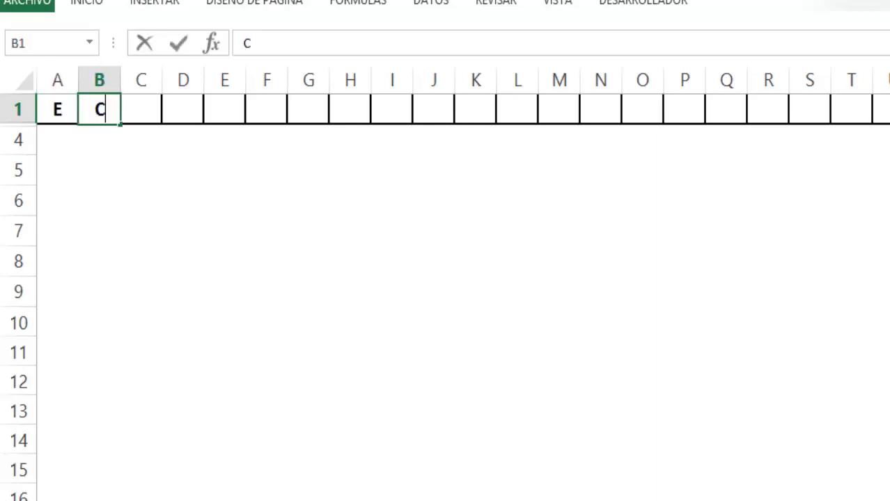
key(BackSpace)
text(x)
key(Tab)
text(c)
key(Tab)
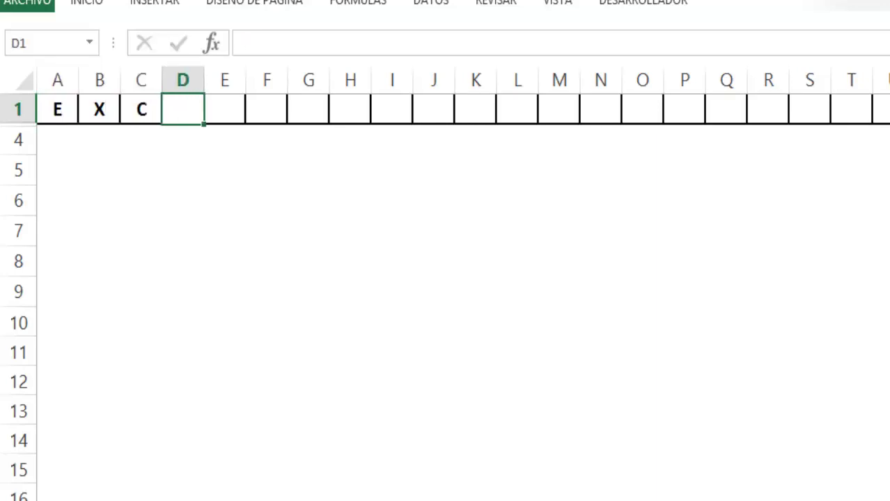
text(E)
key(Tab)
text(L)
key(Tab)
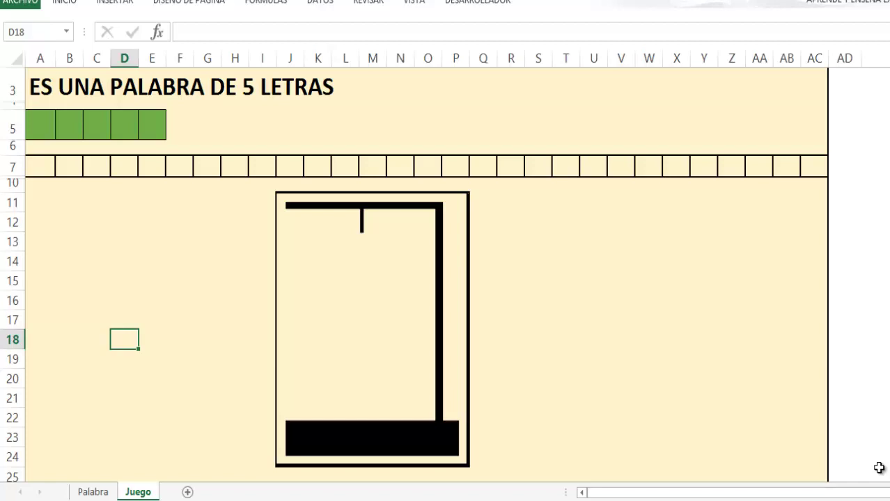
Enter guesses E, X, L and C starting at A7, revealing EXCEL and the winner trophy.
click(40, 166)
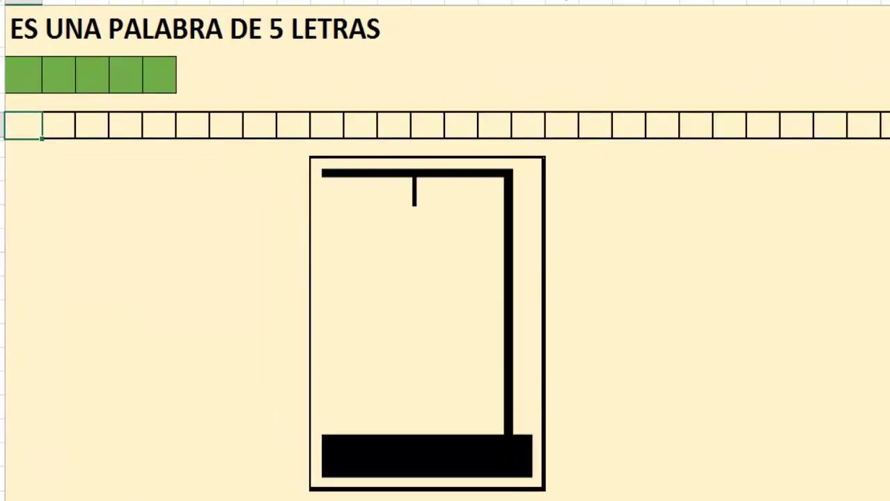
text(E)
key(Tab)
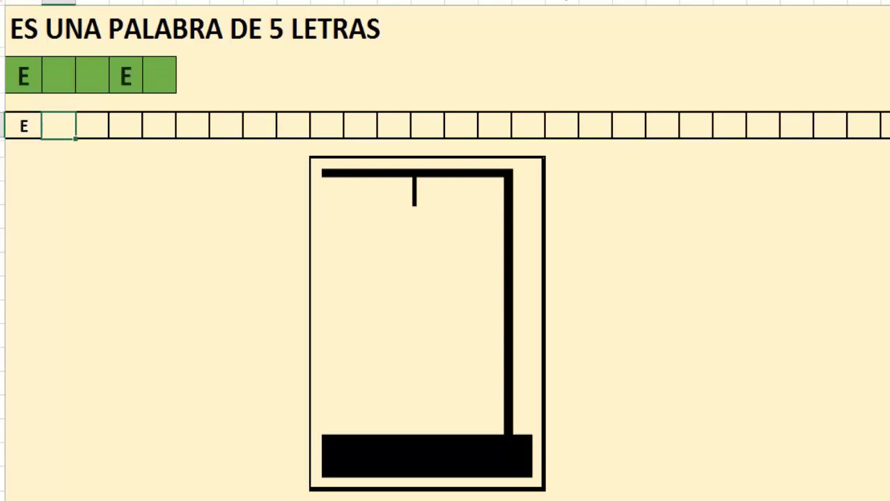
text(X)
key(Tab)
text(L)
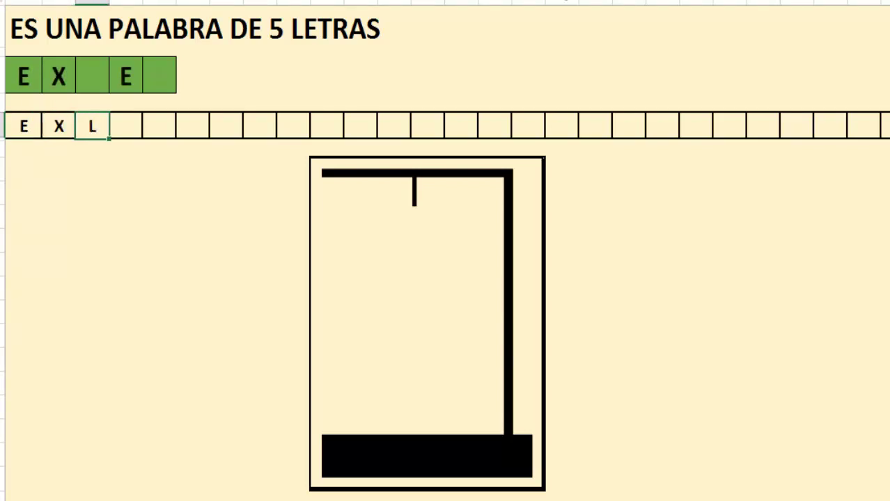
key(Tab)
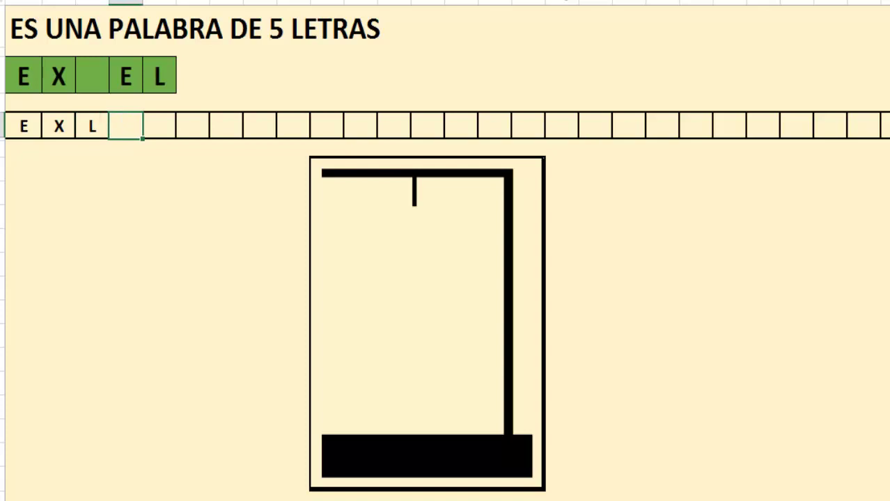
text(C)
key(Tab)
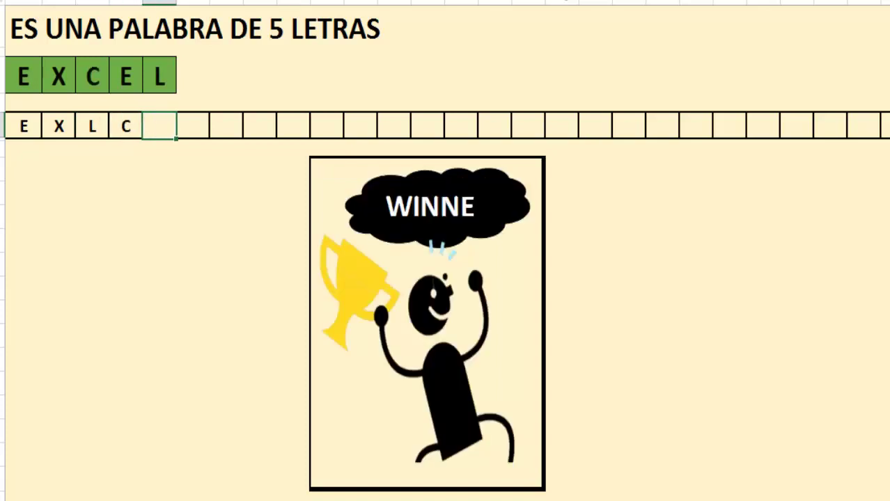
click(125, 126)
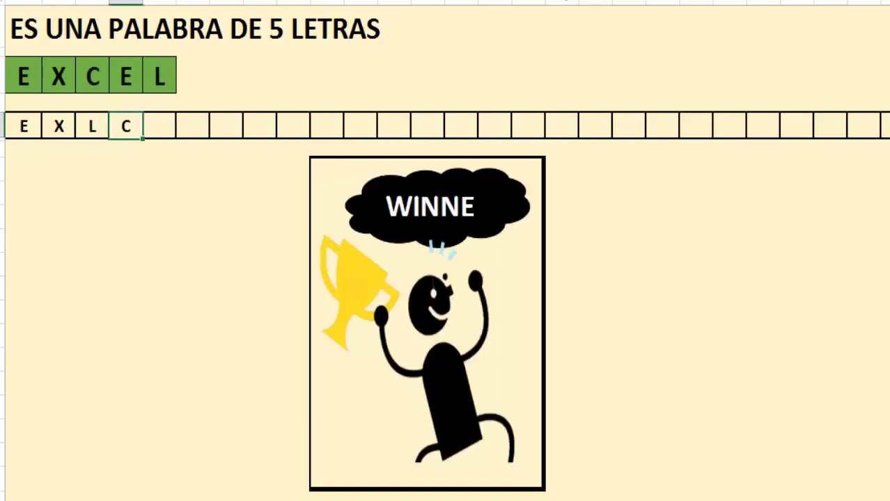
Overwrite the C guess with A, then add wrong guesses I, P, T, V and J.
text(A)
key(Tab)
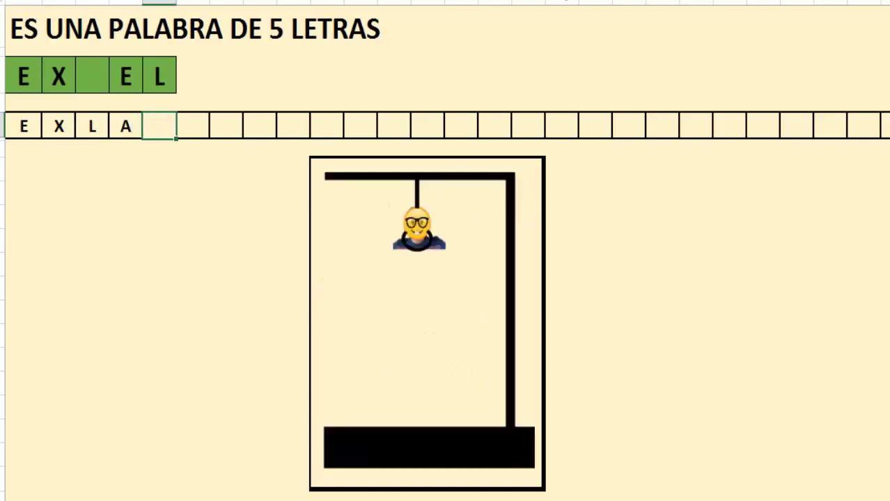
text(I)
key(Tab)
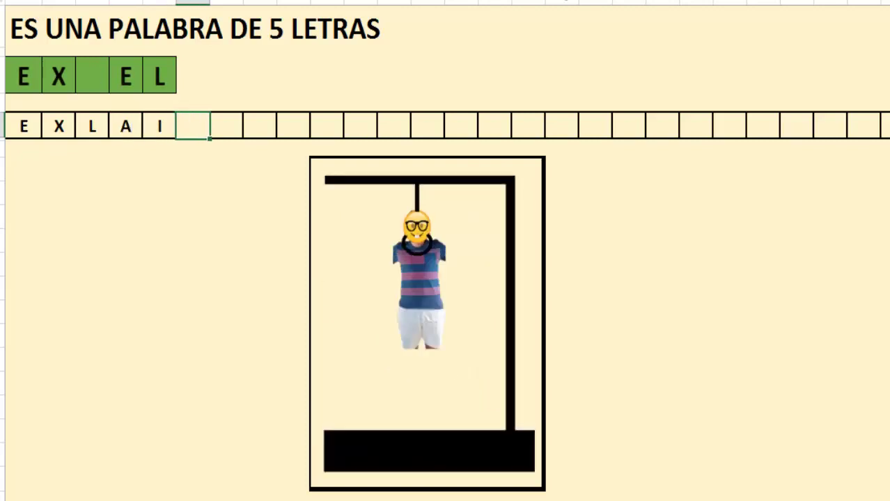
text(P)
key(Tab)
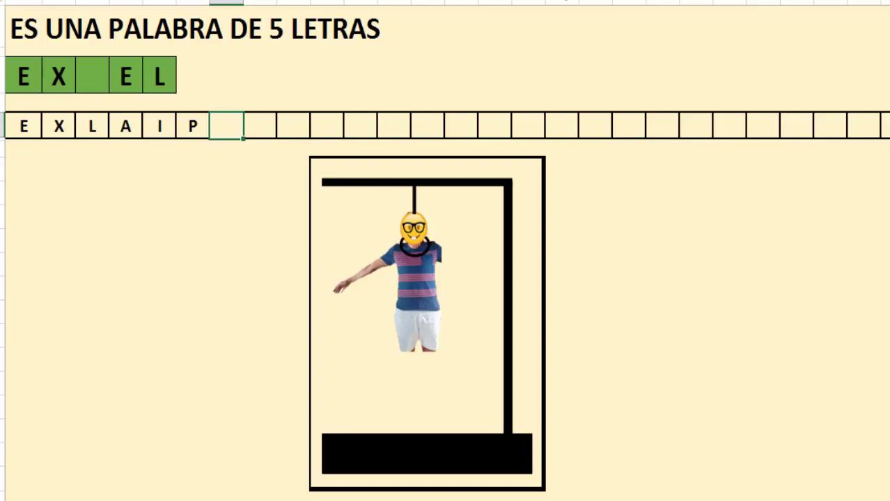
text(T)
key(Tab)
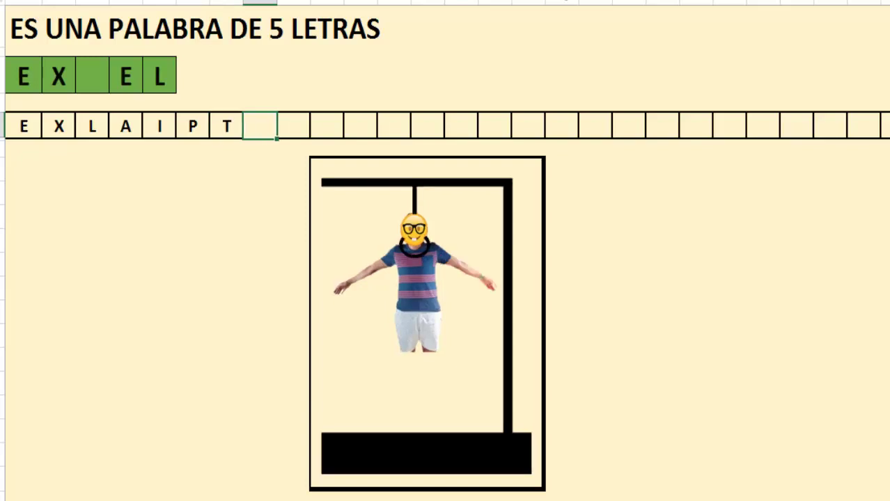
text(V)
key(Tab)
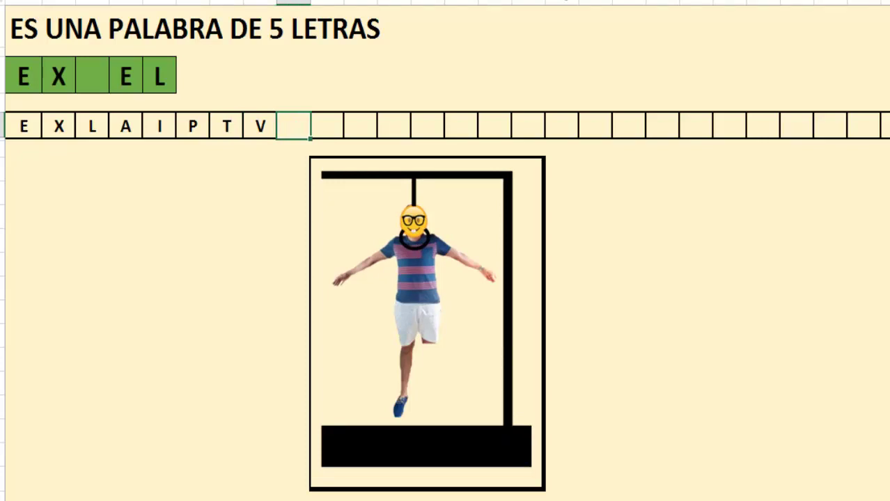
text(J)
key(Tab)
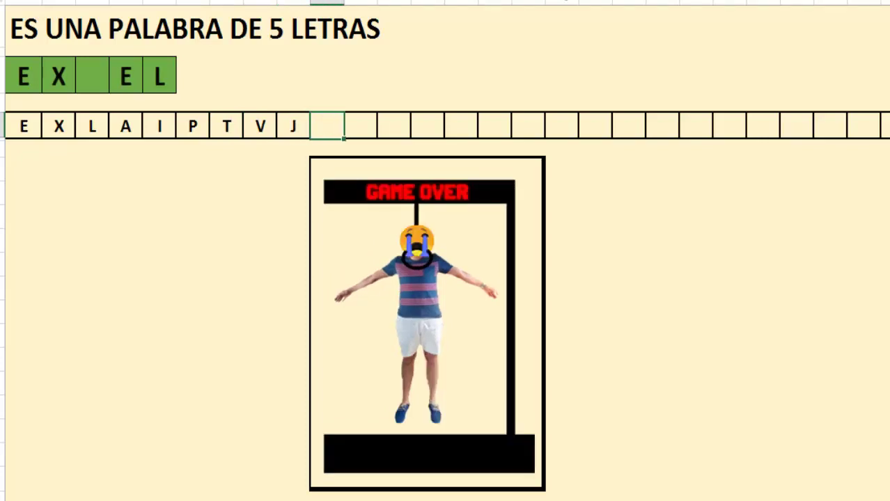